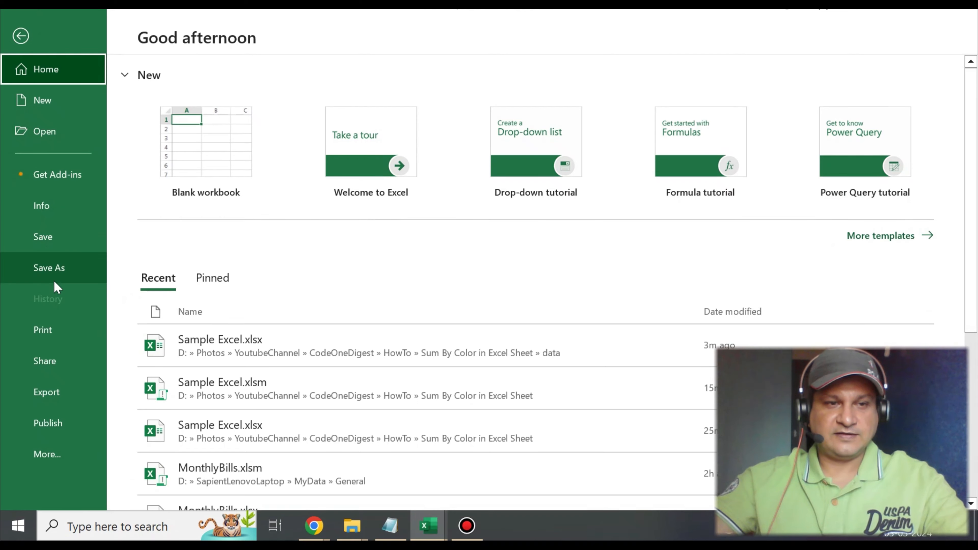
Step: Start saving a copy of the workbook in the data folder and list the available file types
{"action": "left_click", "coordinate": [52, 272]}
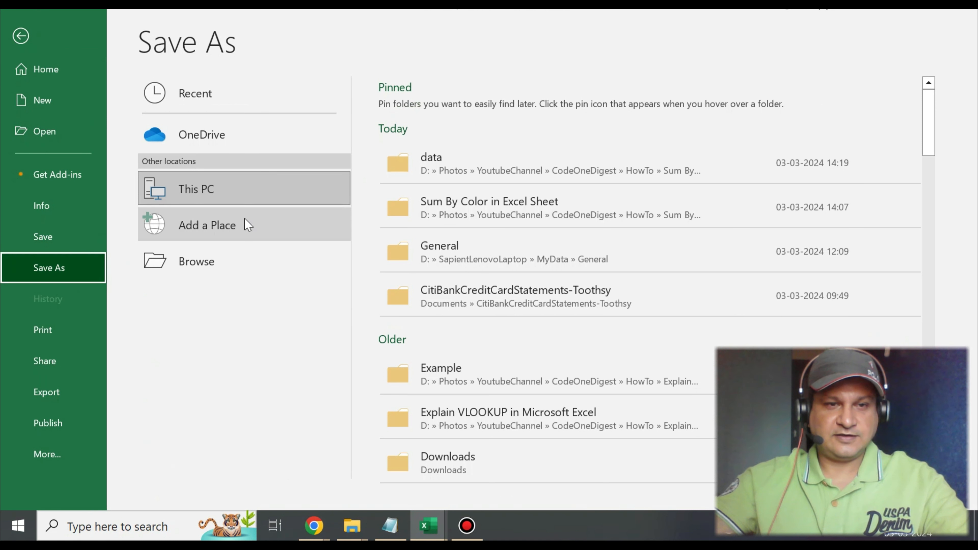
{"action": "left_click", "coordinate": [562, 162]}
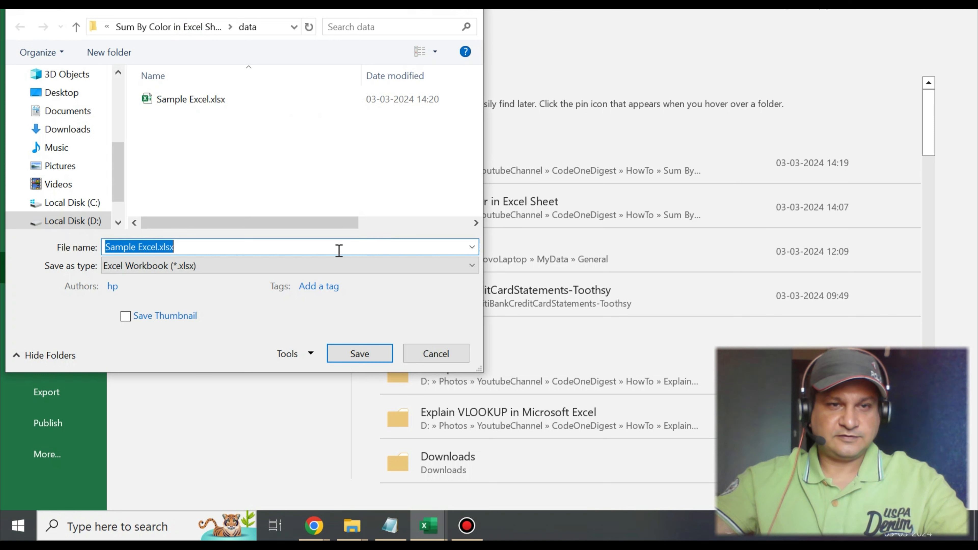
{"action": "left_click", "coordinate": [317, 266]}
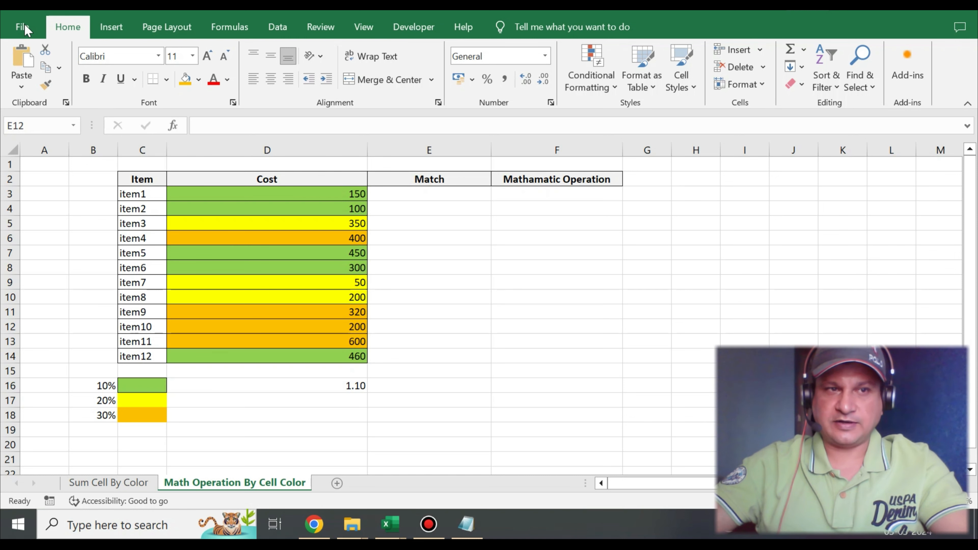
Step: Check in the ribbon customization options whether the Developer tab is enabled, leaving the settings as they are
{"action": "left_click", "coordinate": [24, 34]}
{"action": "left_click", "coordinate": [24, 34]}
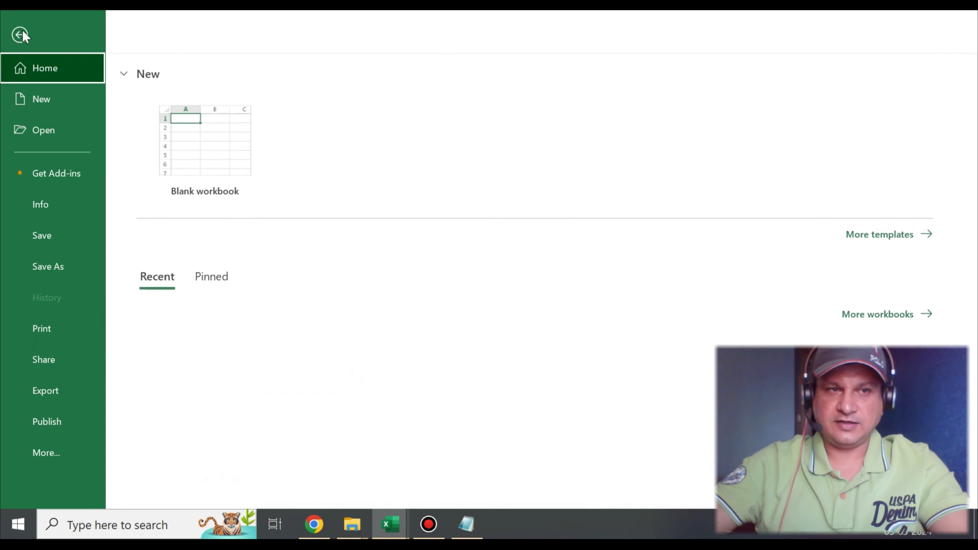
{"action": "left_click", "coordinate": [46, 453]}
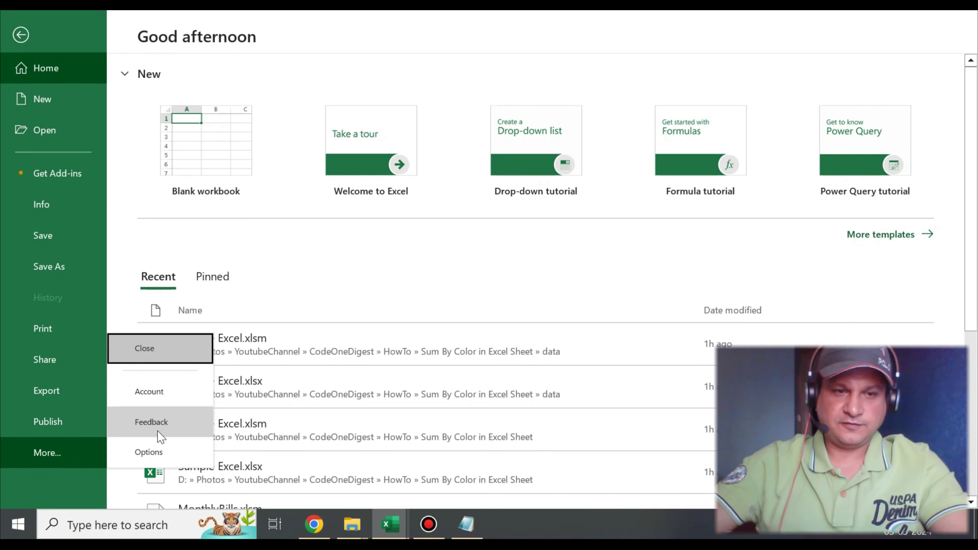
{"action": "left_click", "coordinate": [158, 448]}
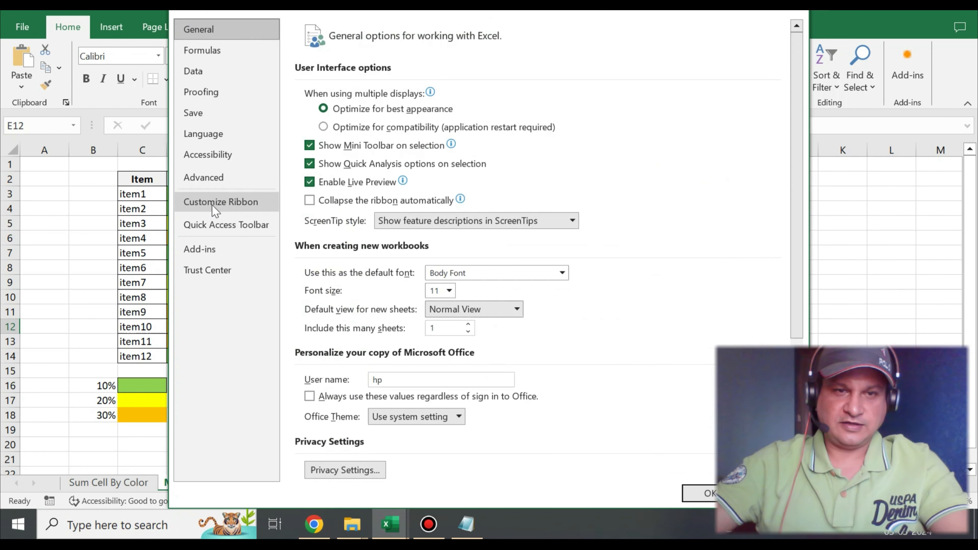
{"action": "left_click", "coordinate": [192, 202]}
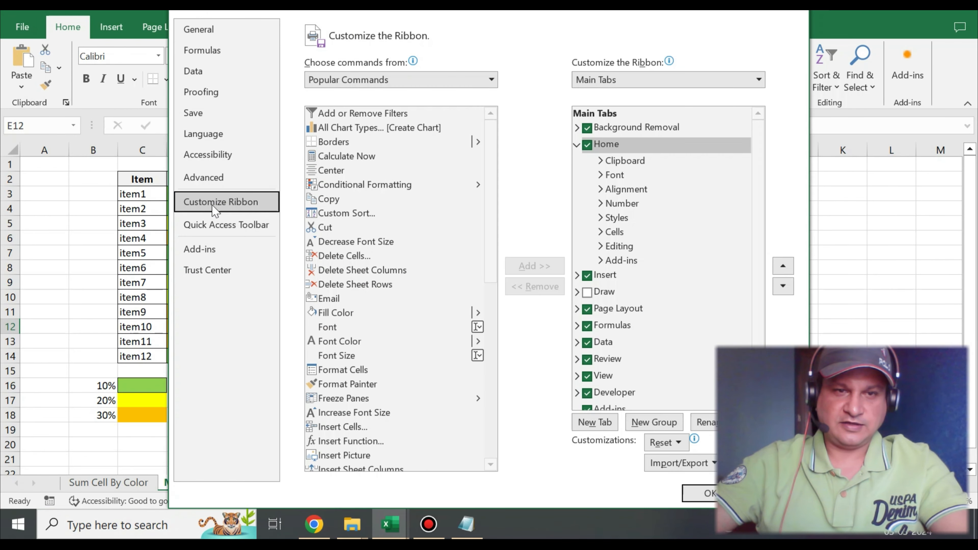
{"action": "left_click", "coordinate": [577, 146]}
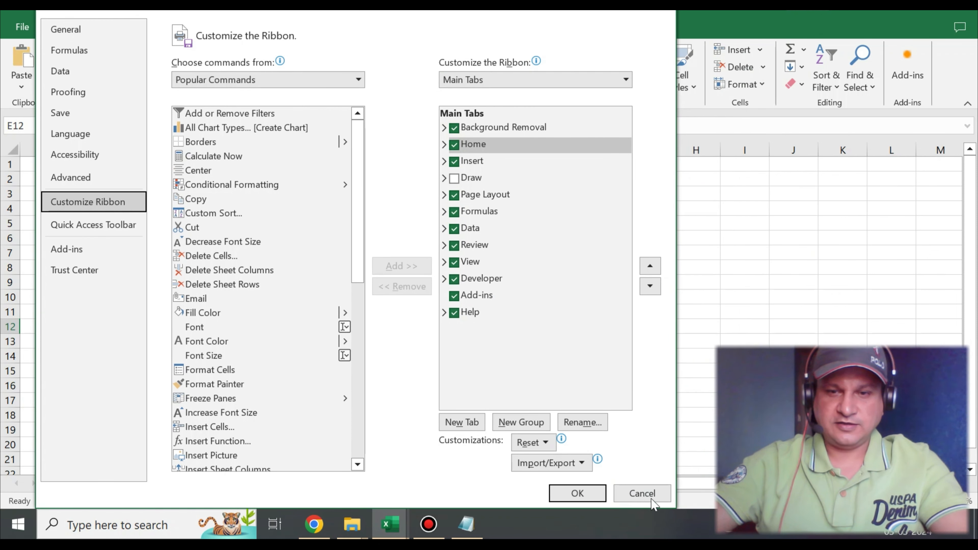
{"action": "left_click", "coordinate": [650, 497]}
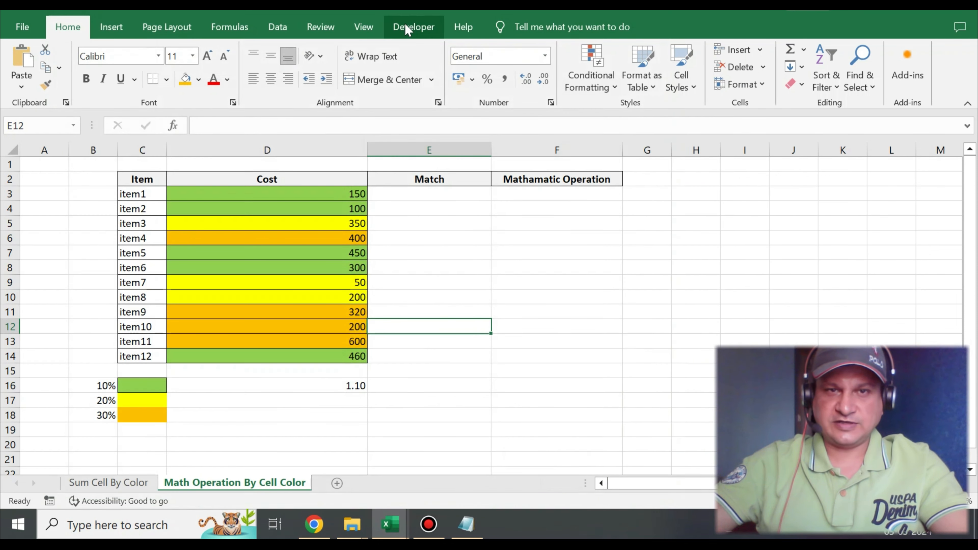
Step: Bring up the CellColorMatching module's code and examine its function name, module name and the cell1 and cell2 parameters
{"action": "left_click", "coordinate": [417, 31]}
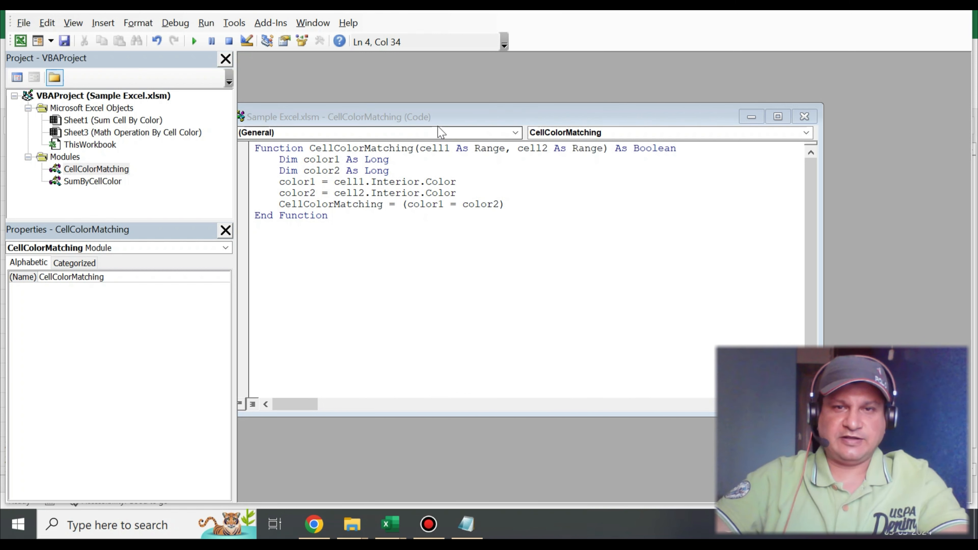
{"action": "double_click", "coordinate": [345, 149]}
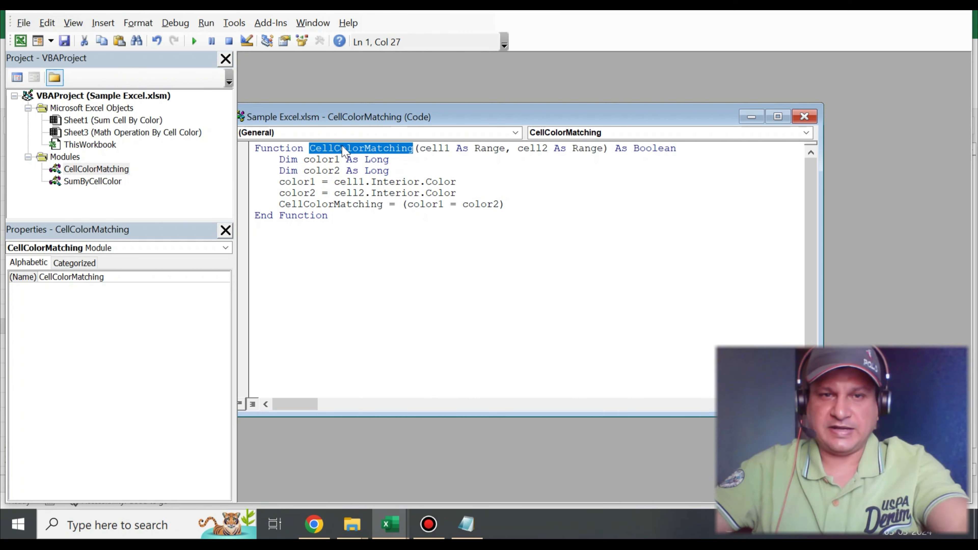
{"action": "left_click", "coordinate": [348, 160]}
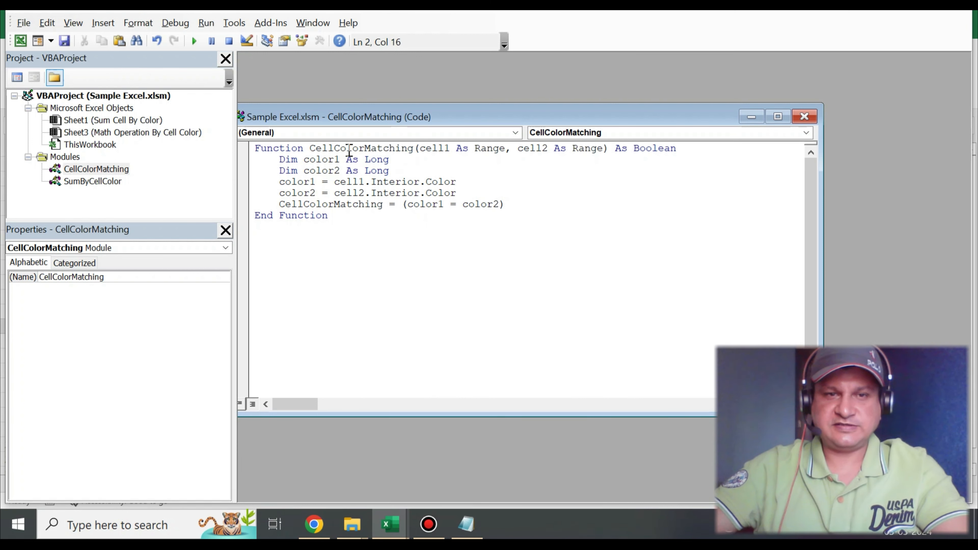
{"action": "double_click", "coordinate": [349, 150]}
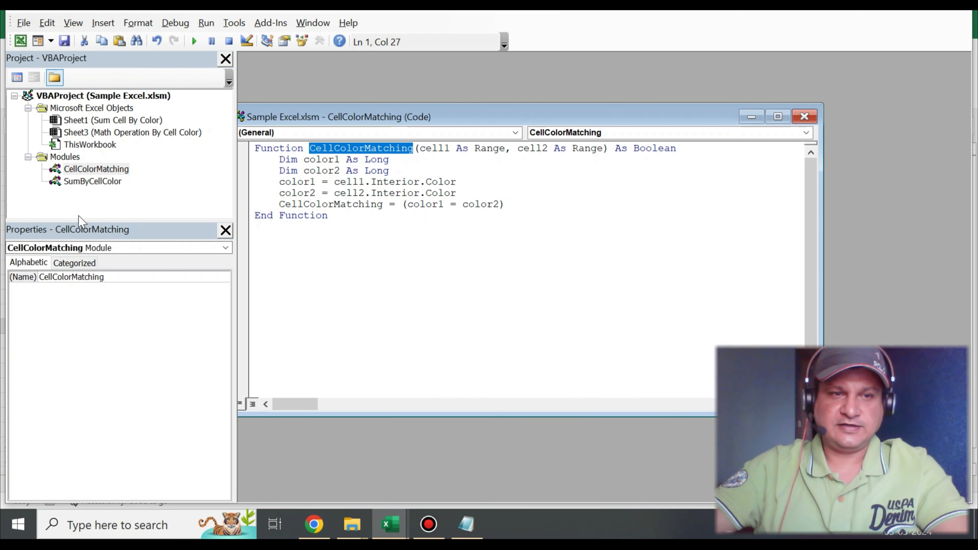
{"action": "double_click", "coordinate": [60, 277]}
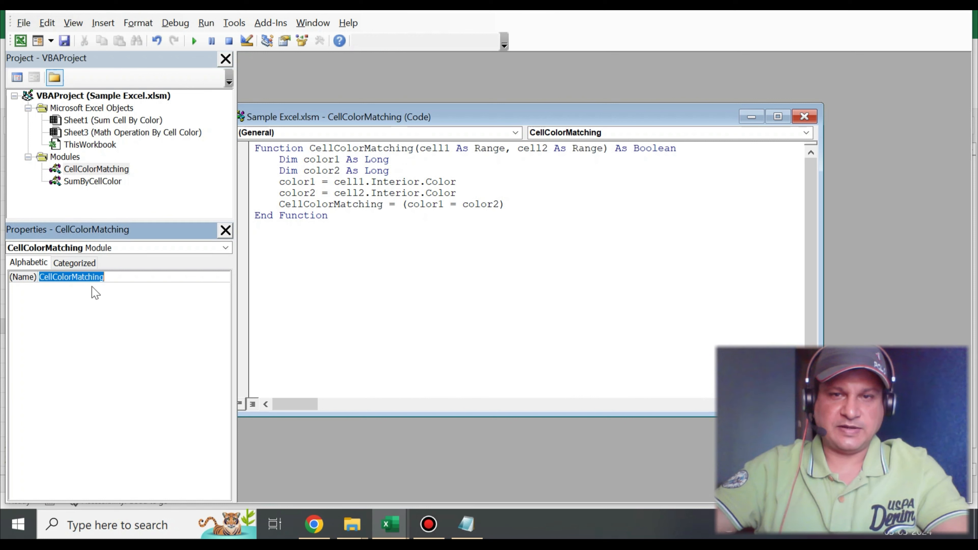
{"action": "double_click", "coordinate": [343, 149]}
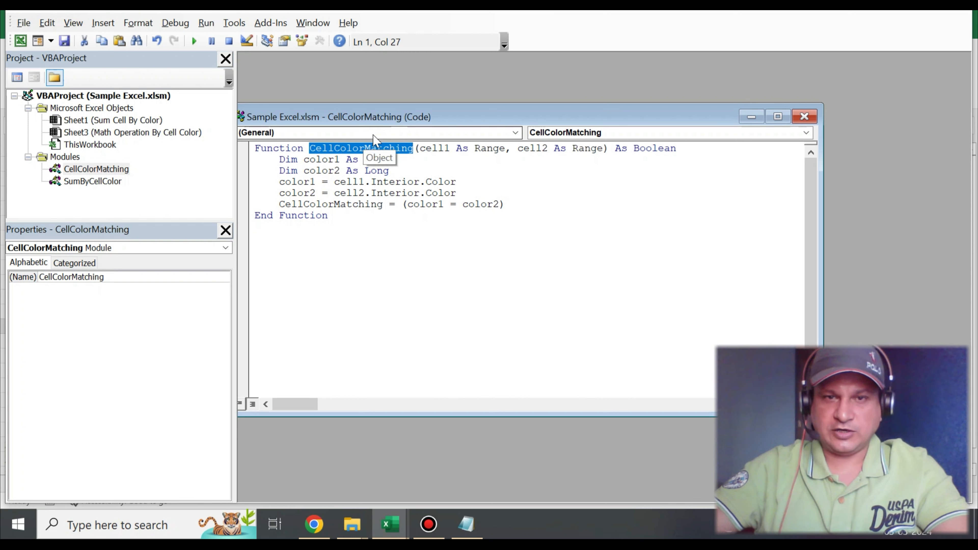
{"action": "double_click", "coordinate": [431, 149]}
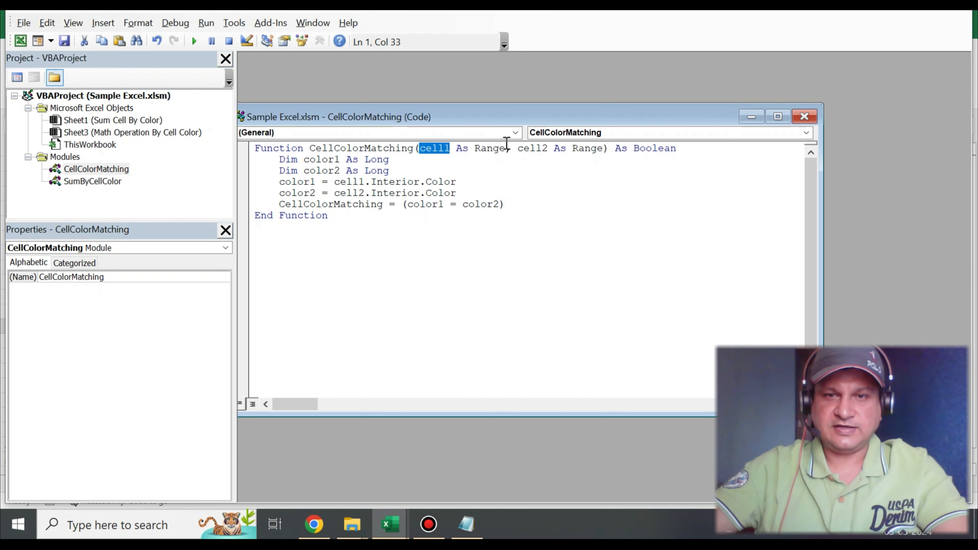
{"action": "double_click", "coordinate": [531, 149]}
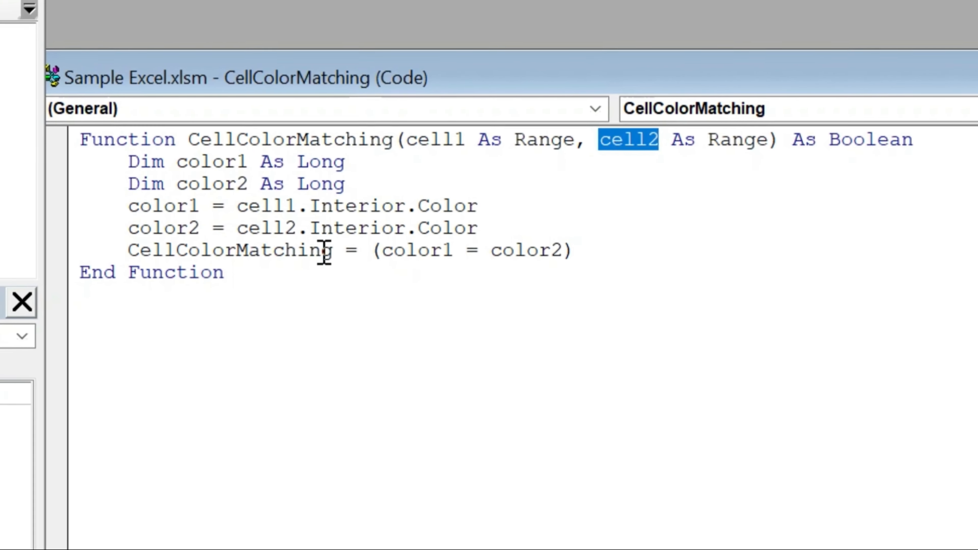
Step: Examine the line that returns the comparison of color1 and color2 as the CellColorMatching result
{"action": "left_click", "coordinate": [531, 256]}
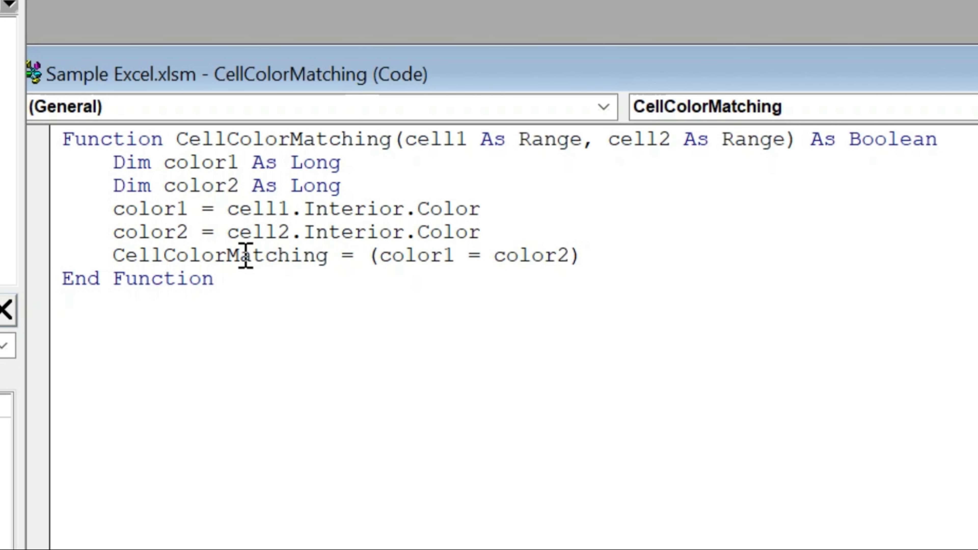
{"action": "double_click", "coordinate": [478, 256]}
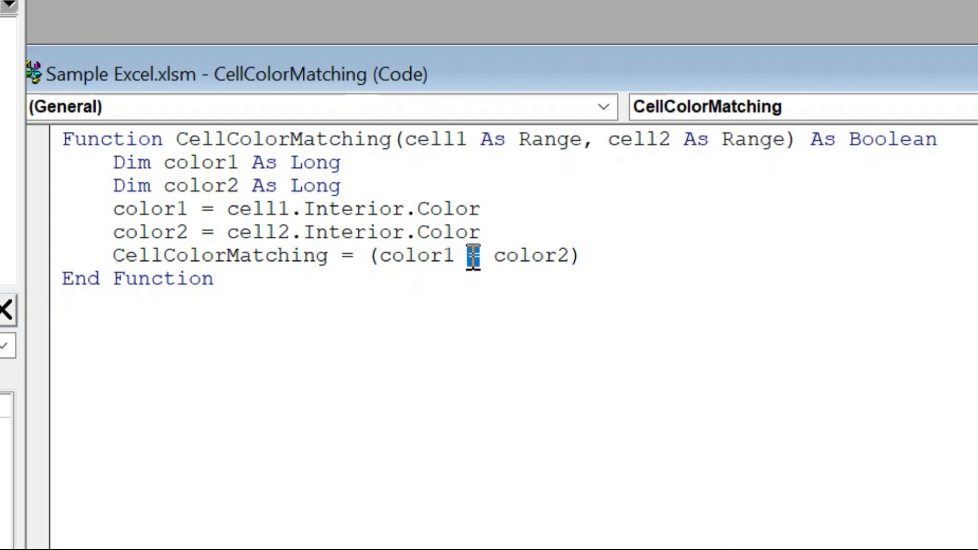
{"action": "double_click", "coordinate": [265, 256]}
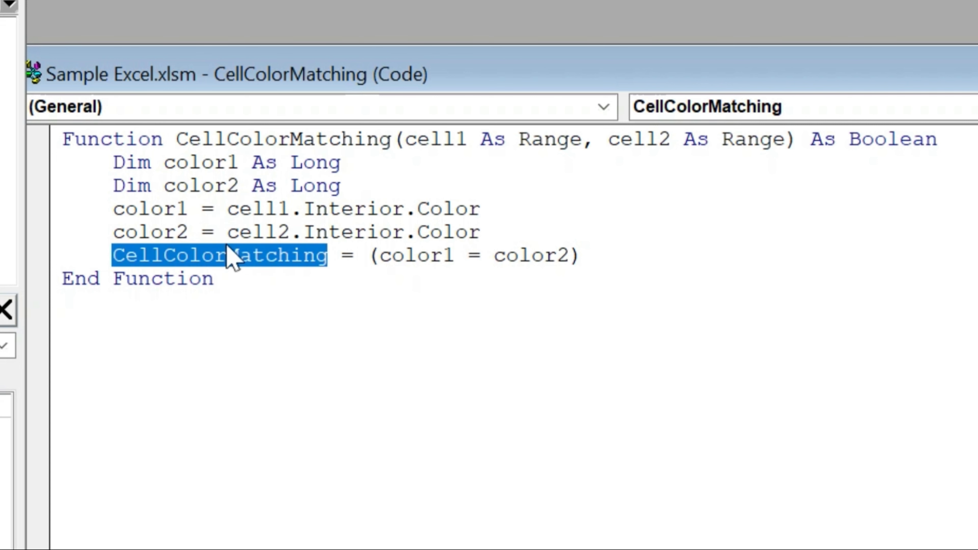
{"action": "double_click", "coordinate": [292, 140]}
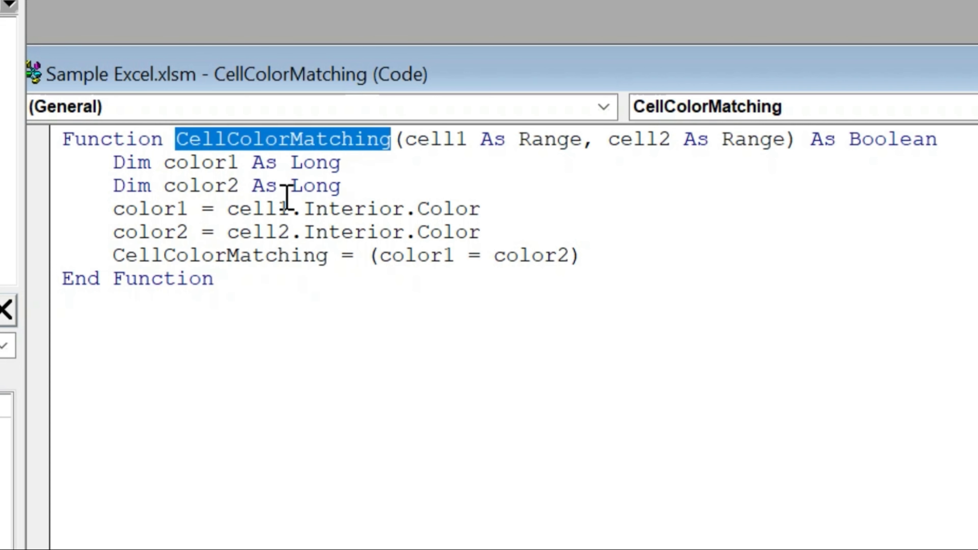
{"action": "double_click", "coordinate": [252, 255]}
{"action": "left_click_drag", "start_coordinate": [621, 253], "coordinate": [112, 262]}
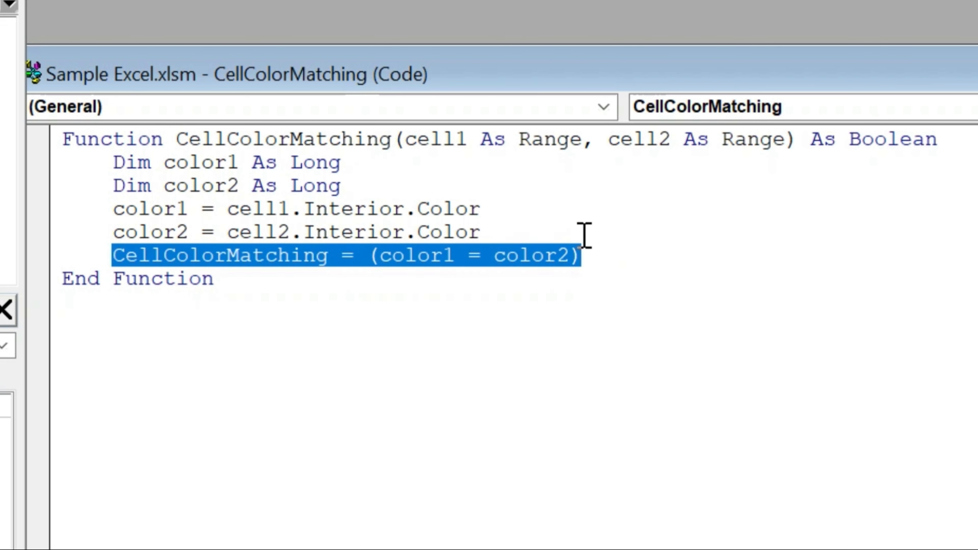
Step: Highlight the complete CellColorMatching function code from its declaration to End Function to review it
{"action": "key", "text": "ctrl+a"}
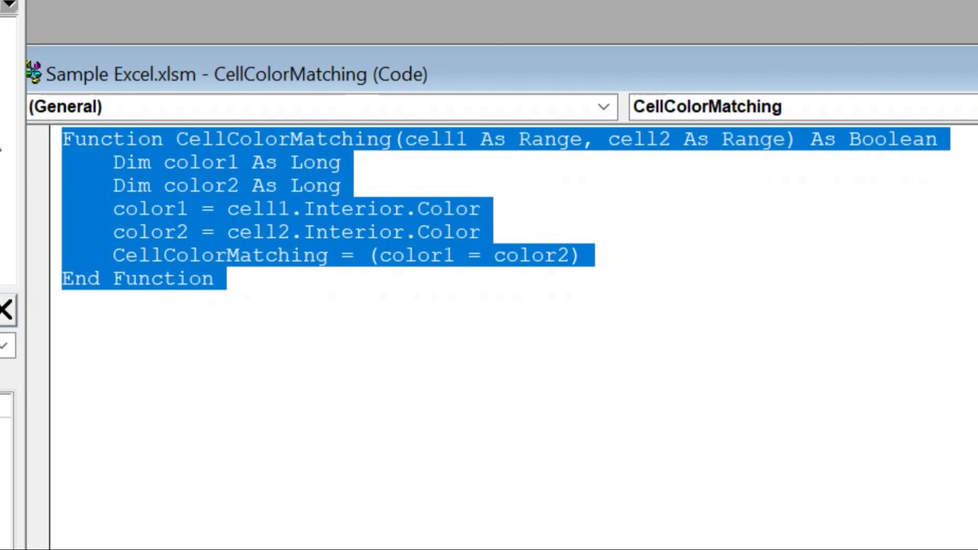
{"action": "left_click", "coordinate": [383, 276]}
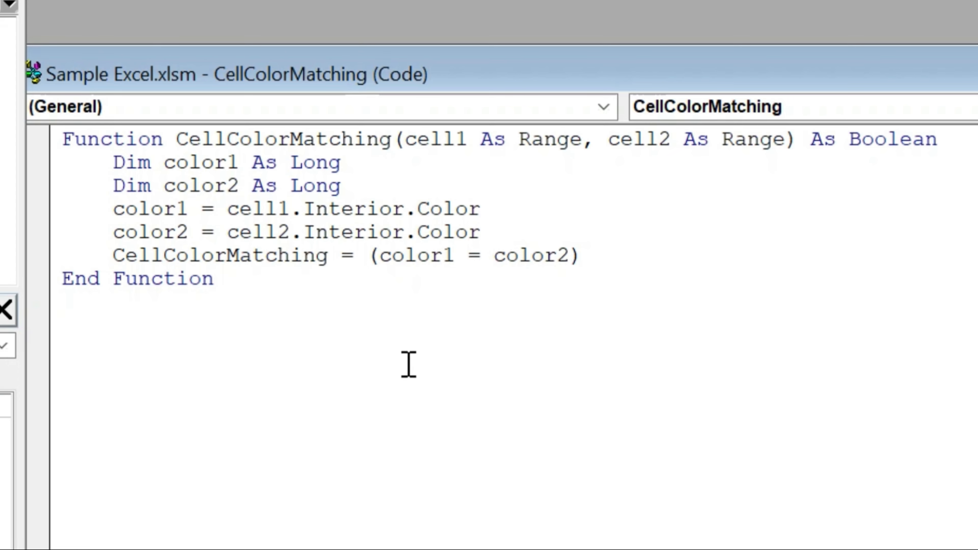
{"action": "left_click", "coordinate": [393, 312]}
{"action": "key", "text": "shift+Up"}
{"action": "key", "text": "shift+Up"}
{"action": "key", "text": "shift+Up"}
{"action": "key", "text": "shift+Up"}
{"action": "key", "text": "shift+Up"}
{"action": "key", "text": "shift+Up"}
{"action": "key", "text": "shift+Up"}
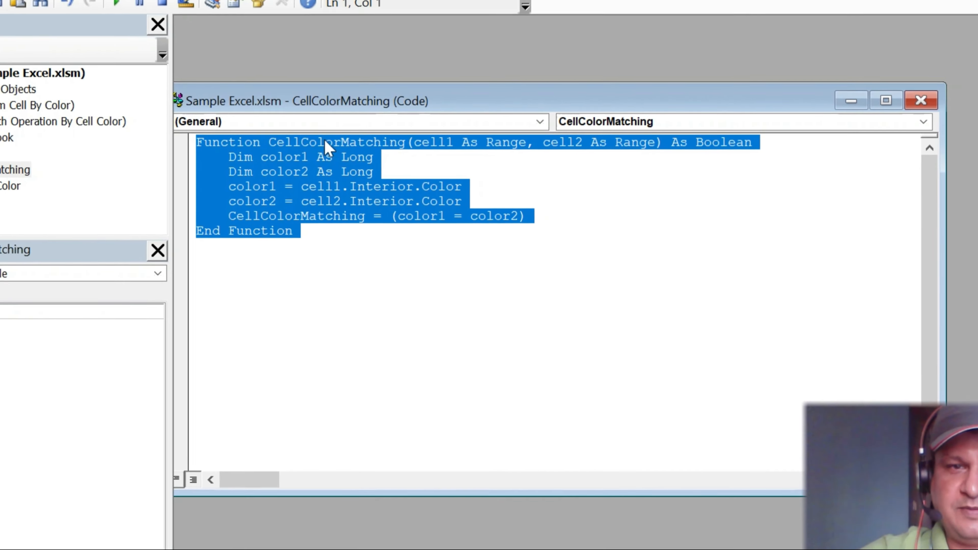
{"action": "left_click", "coordinate": [265, 139]}
{"action": "double_click", "coordinate": [346, 143]}
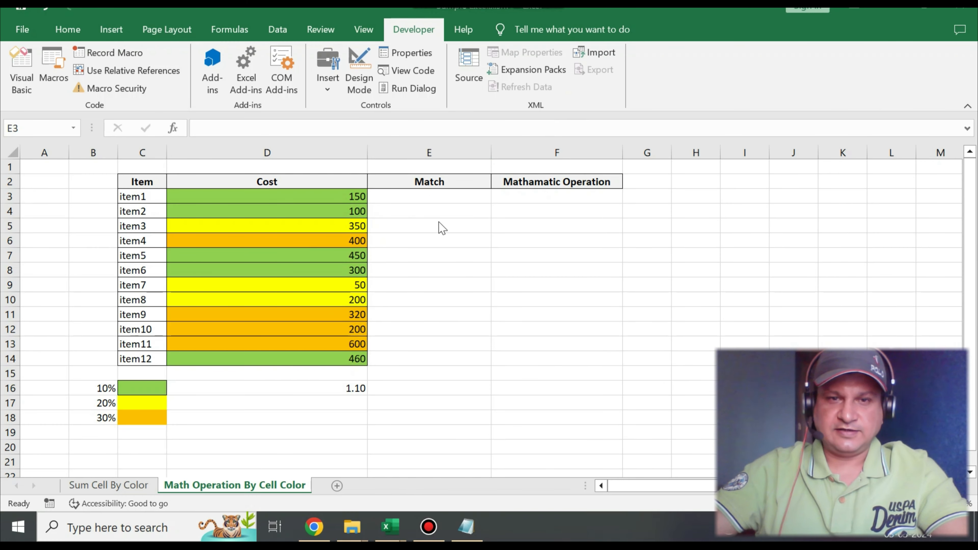
Step: Insert the workbook's custom CellColorMatching function into cell E3 under the Match header
{"action": "left_click", "coordinate": [426, 195]}
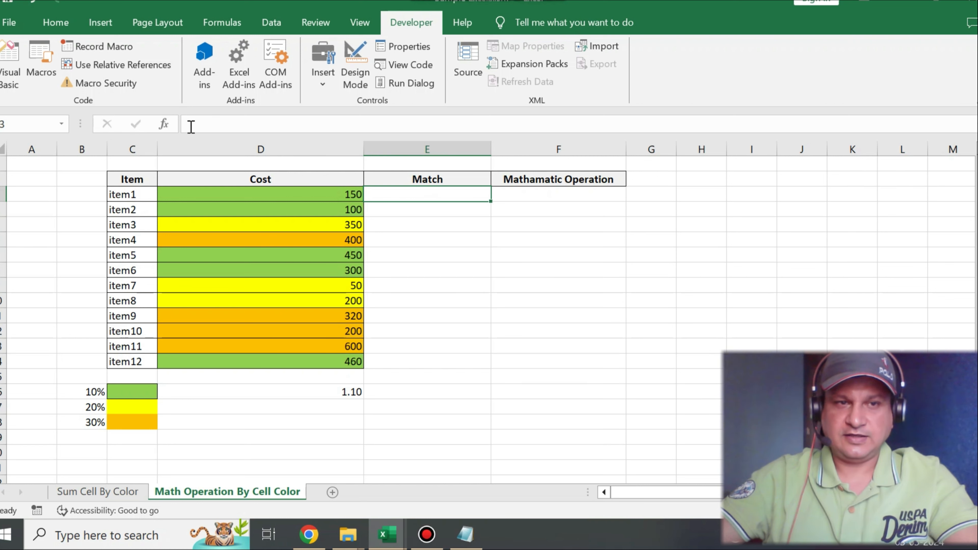
{"action": "left_click", "coordinate": [164, 124]}
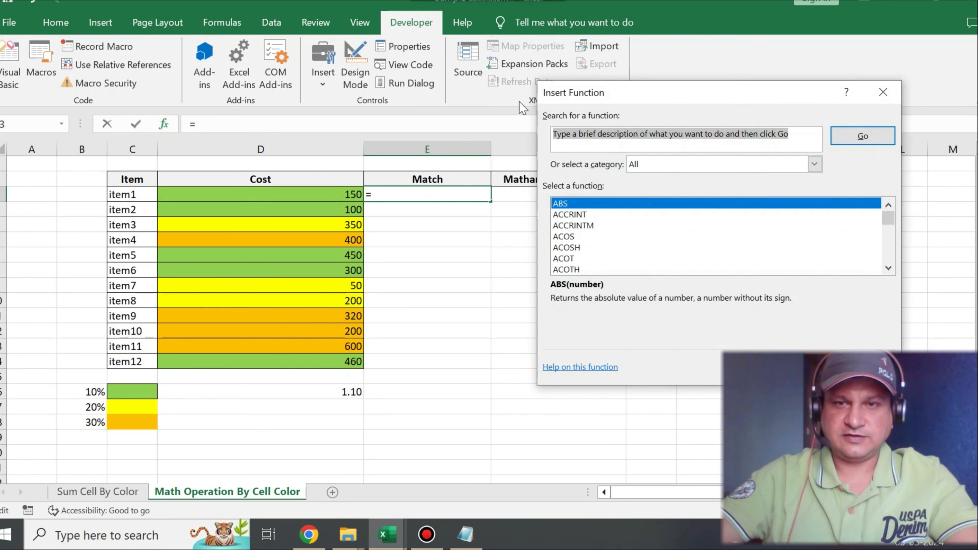
{"action": "left_click_drag", "start_coordinate": [680, 93], "coordinate": [246, 71]}
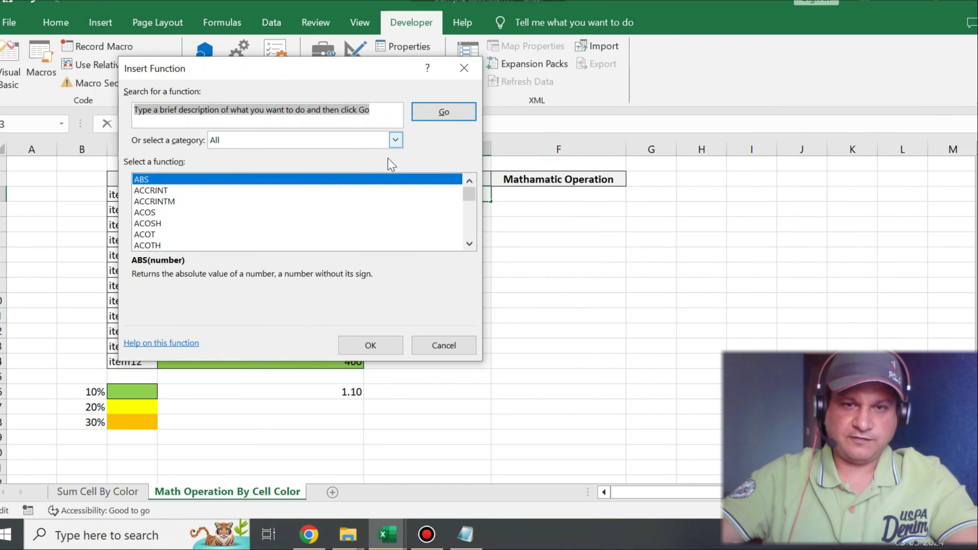
{"action": "left_click", "coordinate": [469, 243]}
{"action": "triple_click", "coordinate": [468, 245]}
{"action": "triple_click", "coordinate": [469, 244]}
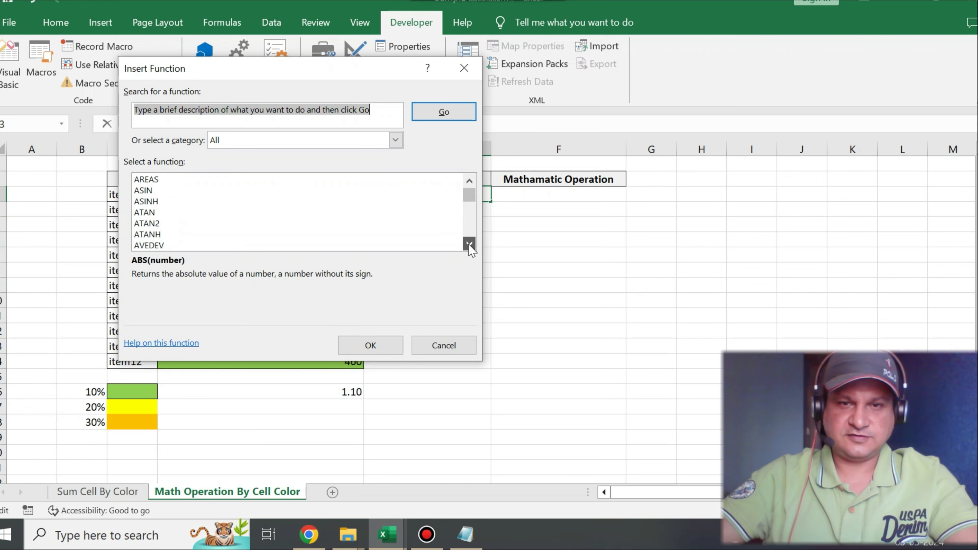
{"action": "triple_click", "coordinate": [469, 245]}
{"action": "double_click", "coordinate": [469, 245]}
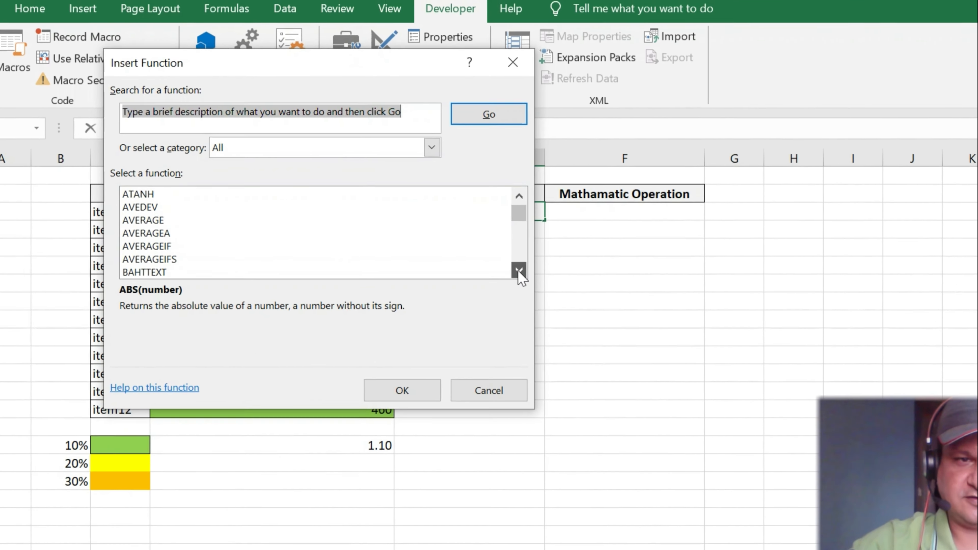
{"action": "left_click_drag", "start_coordinate": [519, 271], "coordinate": [518, 271]}
{"action": "triple_click", "coordinate": [608, 219]}
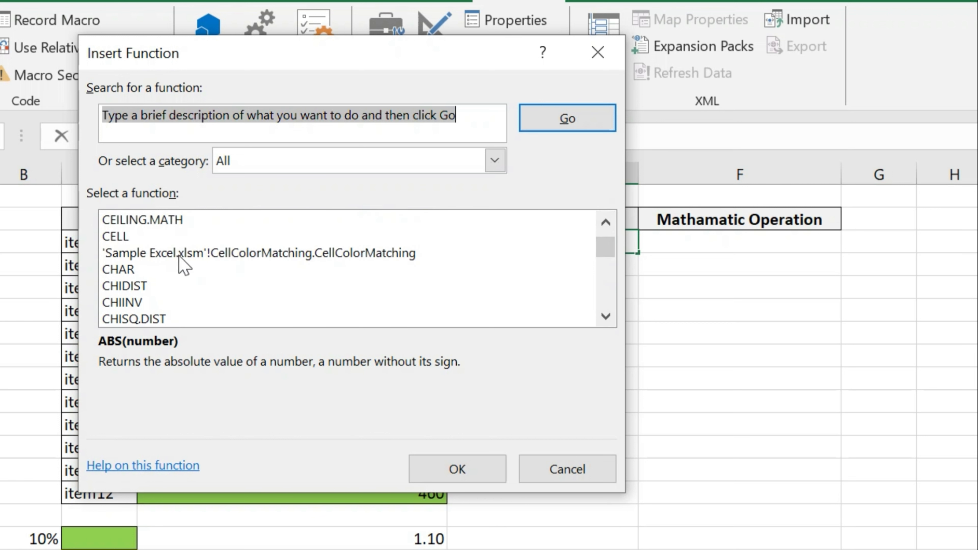
{"action": "left_click", "coordinate": [334, 258]}
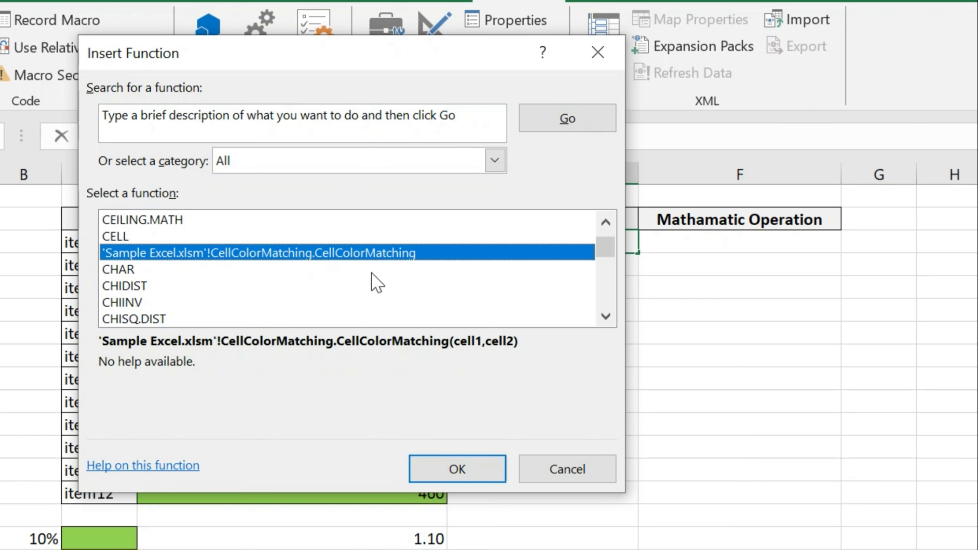
{"action": "left_click", "coordinate": [453, 472]}
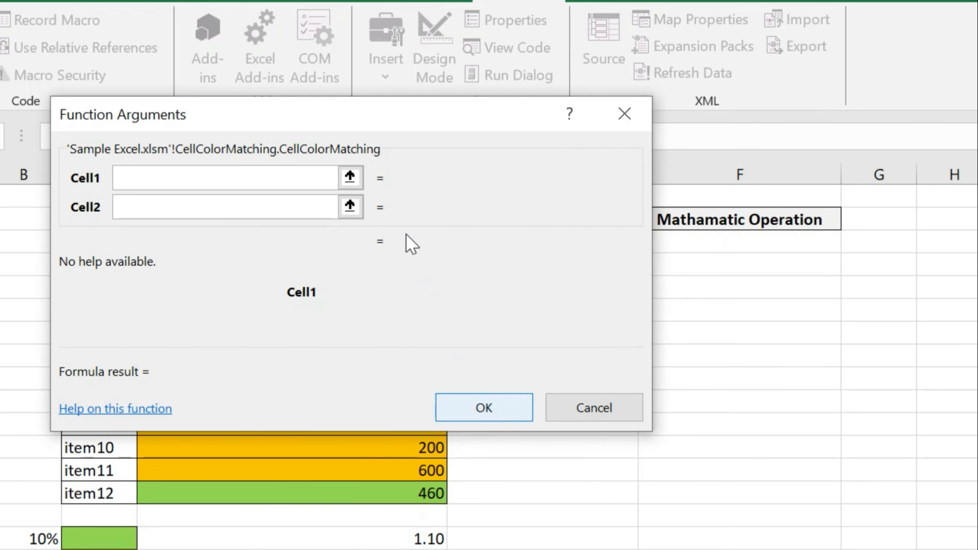
Step: Set the CellColorMatching arguments to D3 for Cell1 and C16 for Cell2
{"action": "left_click_drag", "start_coordinate": [338, 114], "coordinate": [921, 121]}
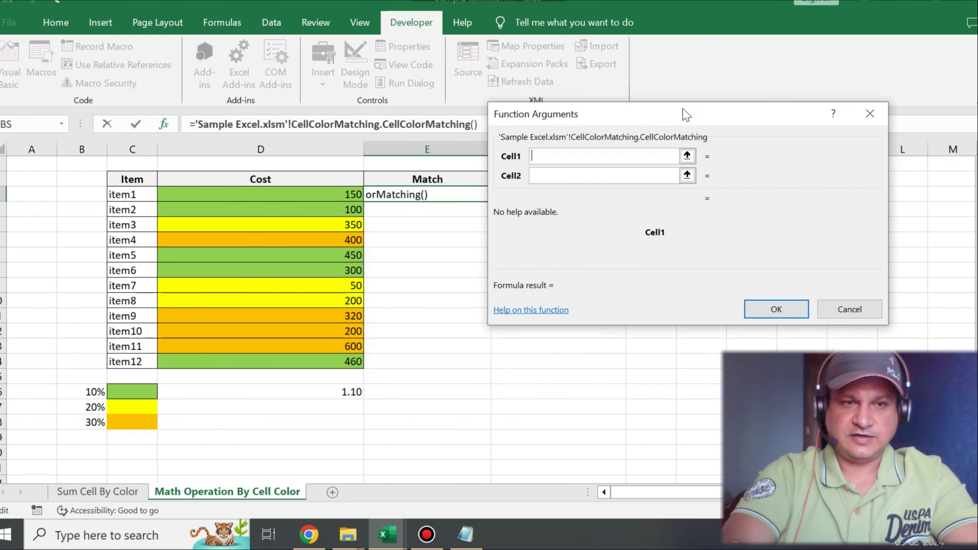
{"action": "type", "text": "D3"}
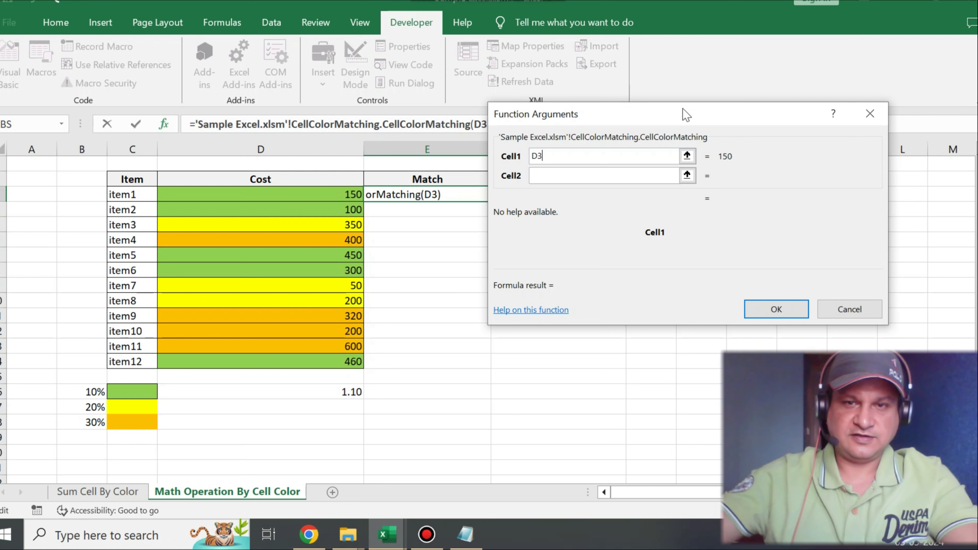
{"action": "left_click", "coordinate": [545, 180]}
{"action": "type", "text": "C"}
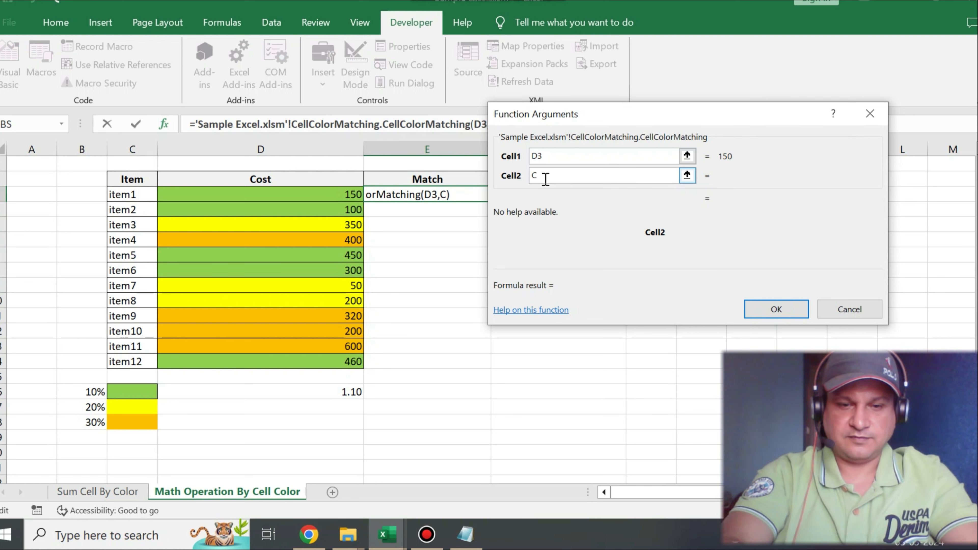
{"action": "type", "text": "16"}
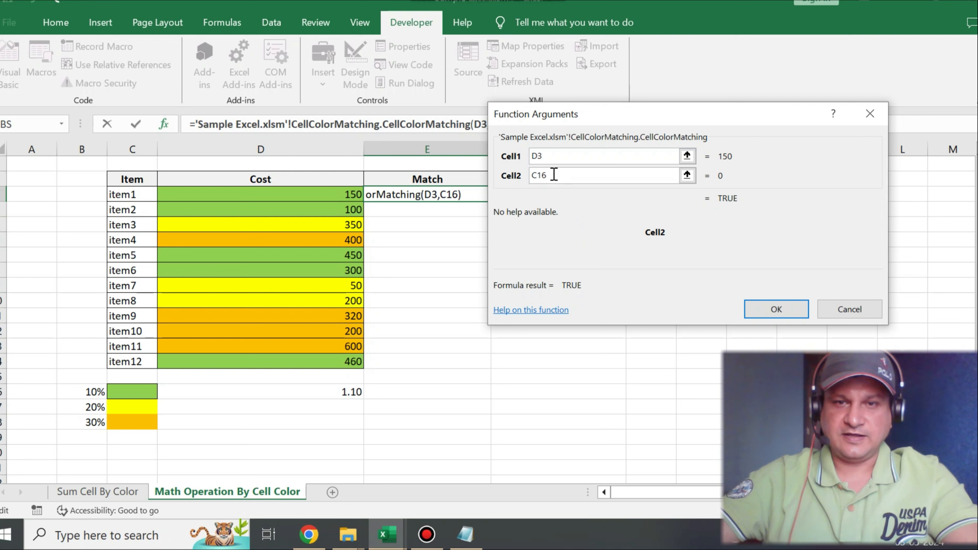
Step: Change the function's Cell1 argument to D5 and accept the formula in E3
{"action": "left_click", "coordinate": [553, 157]}
{"action": "key", "text": "BackSpace"}
{"action": "type", "text": "5"}
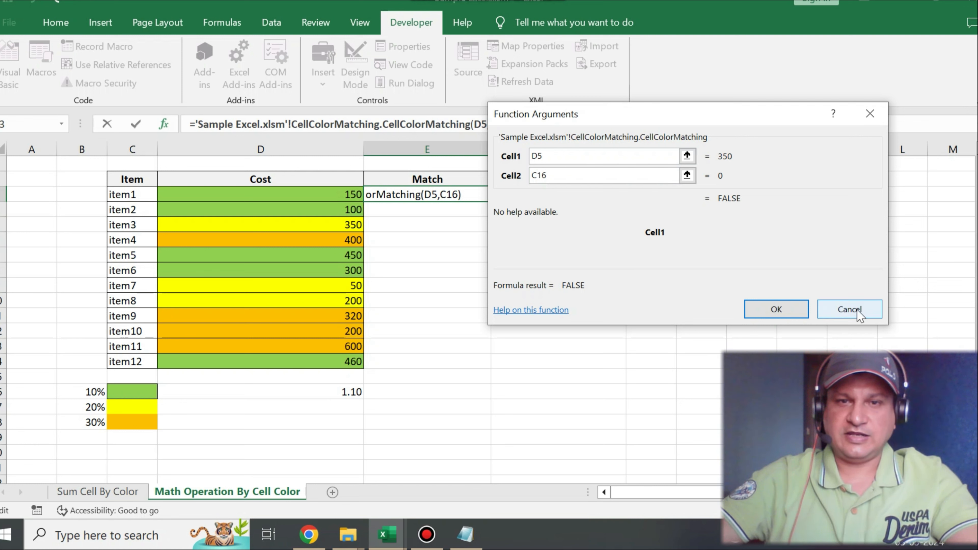
{"action": "left_click_drag", "start_coordinate": [698, 112], "coordinate": [730, 43]}
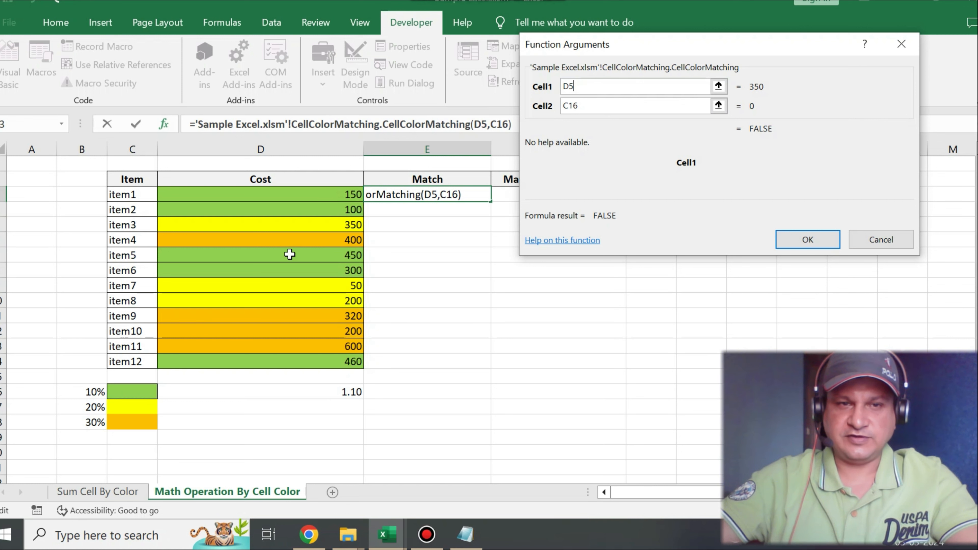
{"action": "left_click", "coordinate": [805, 239]}
Step: Copy the full CellColorMatching formula text from E3 and select F3 under the Mathamatic Operation header
{"action": "left_click", "coordinate": [502, 124]}
{"action": "left_click_drag", "start_coordinate": [522, 122], "coordinate": [164, 124]}
{"action": "key", "text": "ctrl+c"}
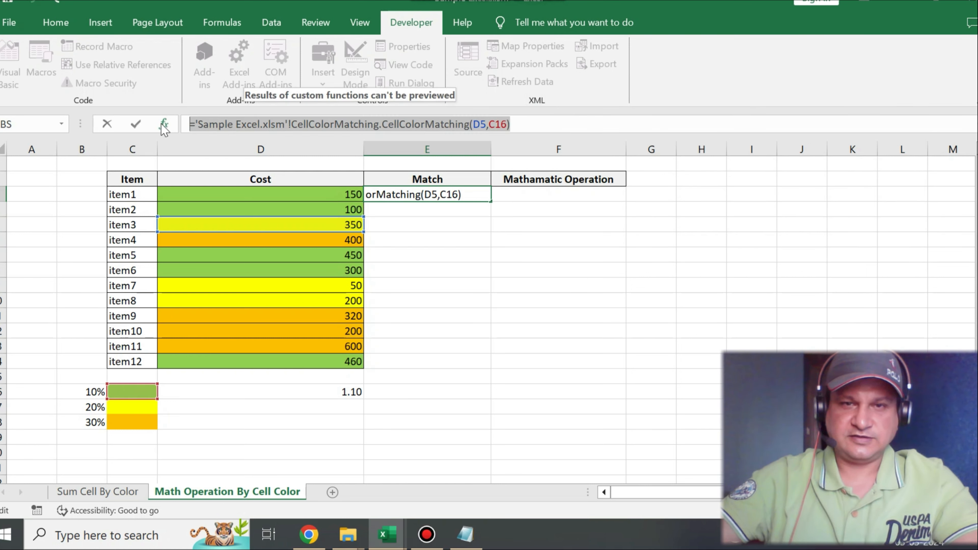
{"action": "left_click", "coordinate": [543, 196]}
{"action": "key", "text": "Escape"}
{"action": "left_click", "coordinate": [543, 195]}
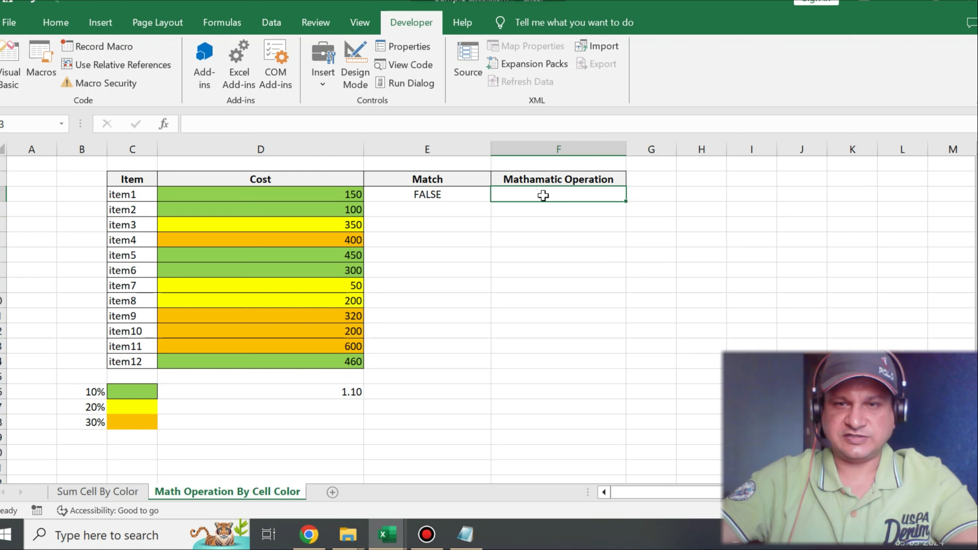
Step: Widen the Mathamatic Operation column to make room for a long formula and select F3
{"action": "left_click_drag", "start_coordinate": [626, 146], "coordinate": [821, 146]}
{"action": "left_click", "coordinate": [500, 221]}
{"action": "left_click", "coordinate": [509, 193]}
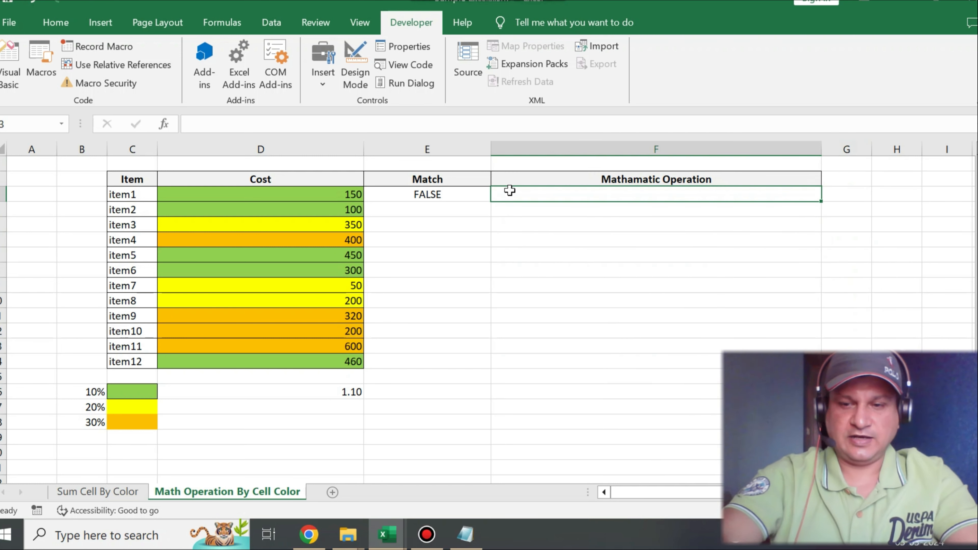
Step: Start an IF formula in F3, pasting the copied CellColorMatching call as its logical test with arguments D3 and C16
{"action": "type", "text": "=if"}
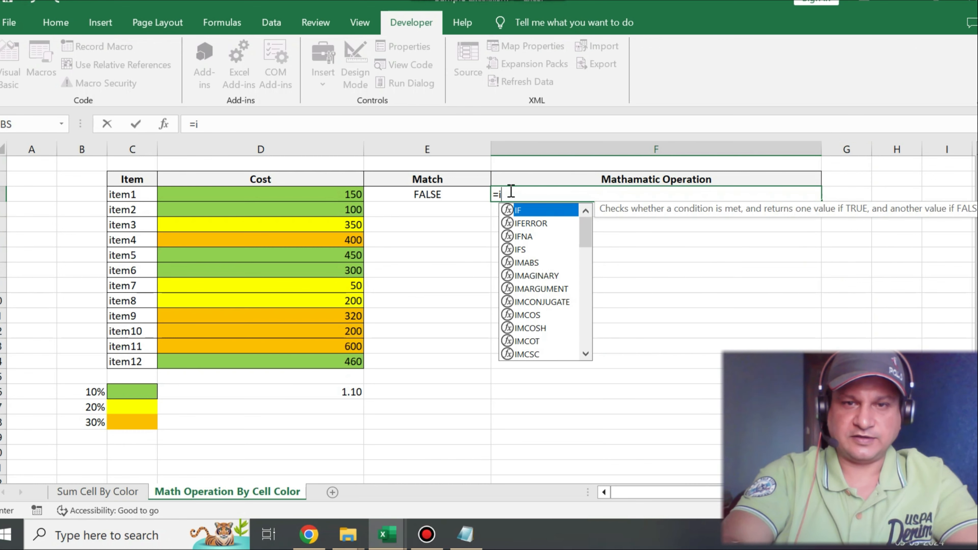
{"action": "type", "text": "("}
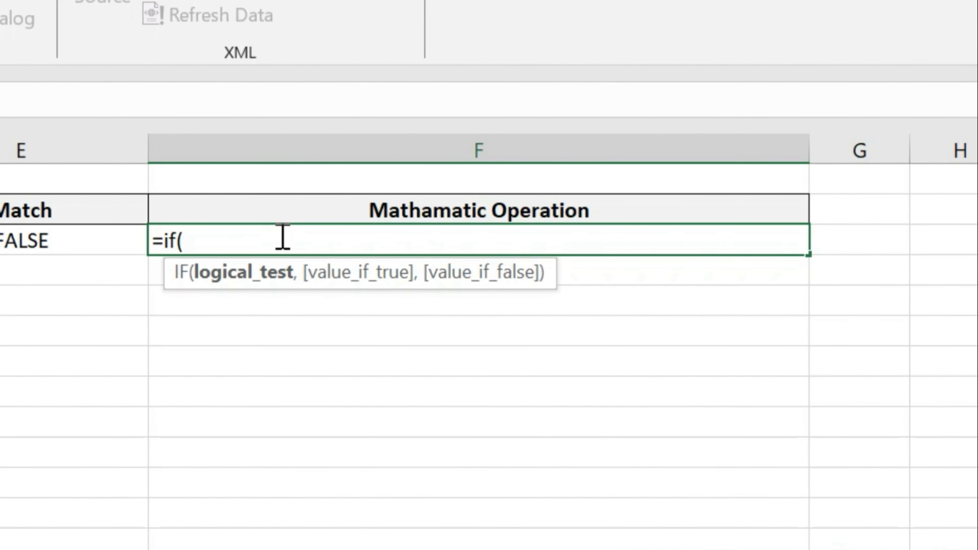
{"action": "key", "text": "BackSpace"}
{"action": "type", "text": "("}
{"action": "key", "text": "ctrl+v"}
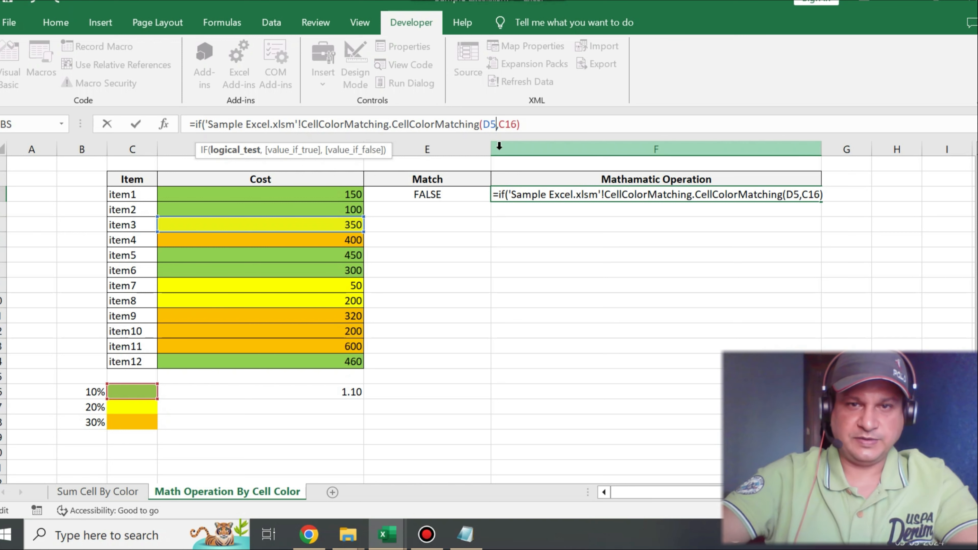
{"action": "key", "text": "Left"}
{"action": "key", "text": "Left"}
{"action": "key", "text": "Left"}
{"action": "key", "text": "Left"}
{"action": "key", "text": "Left"}
{"action": "key", "text": "Left"}
{"action": "key", "text": "BackSpace"}
{"action": "type", "text": "3"}
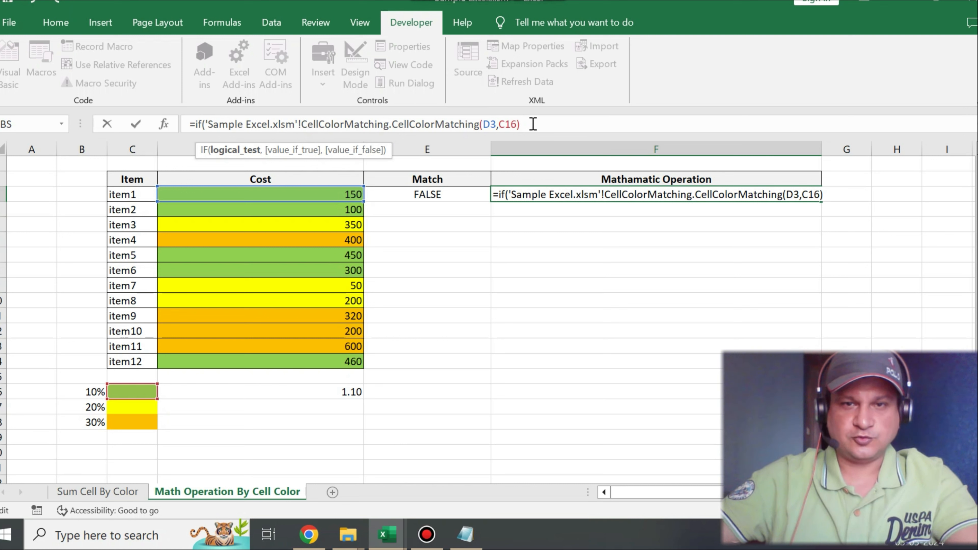
Step: Complete F3's IF formula with D3*D16 as the value if true and D3 as the value if false
{"action": "type", "text": ","}
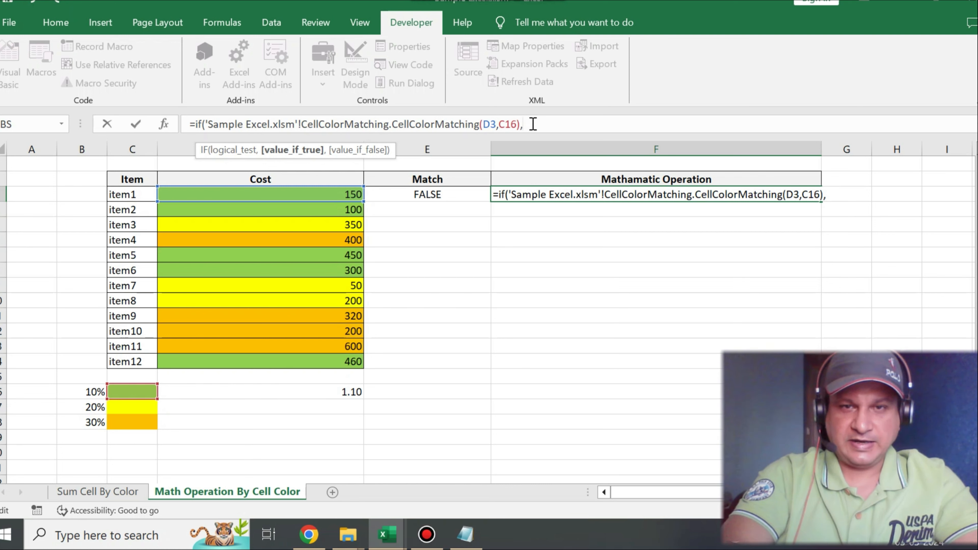
{"action": "type", "text": "D3"}
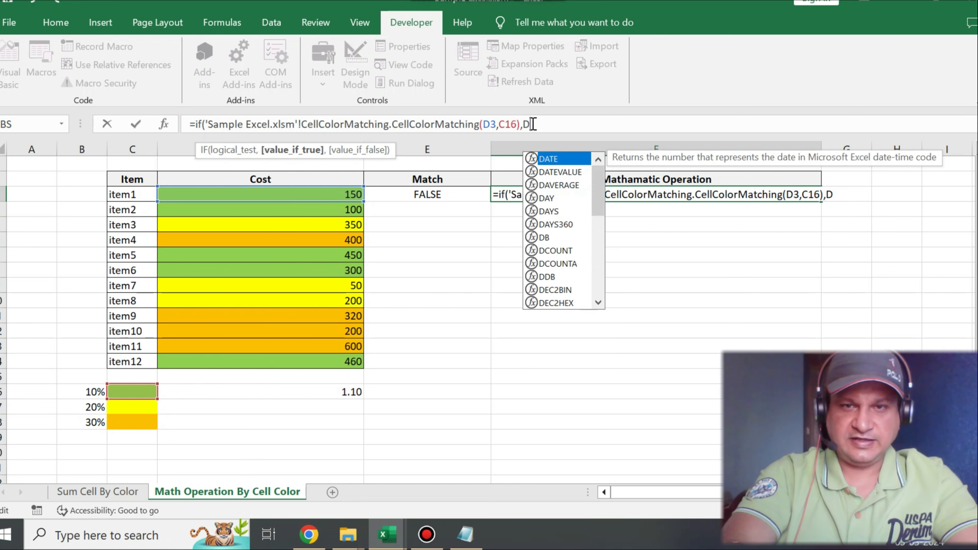
{"action": "type", "text": "*"}
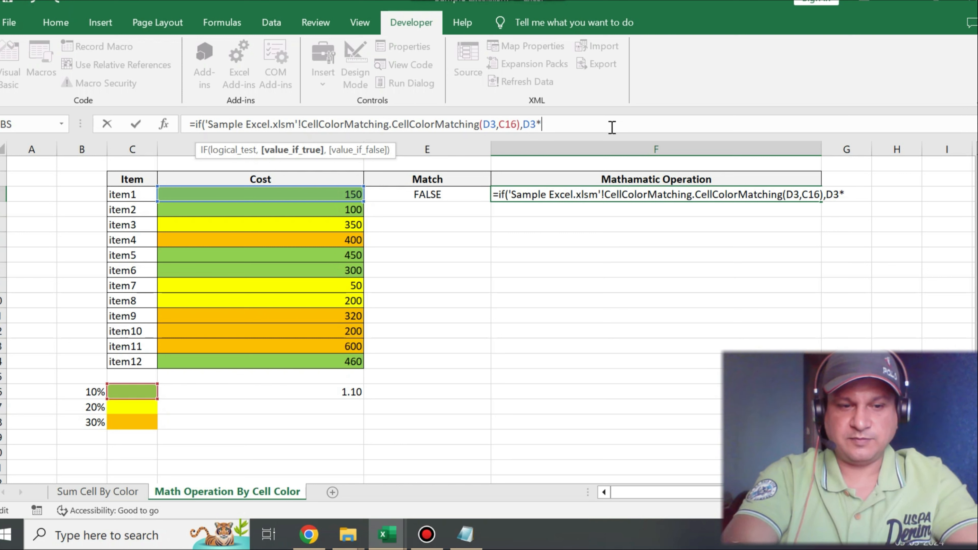
{"action": "type", "text": "D"}
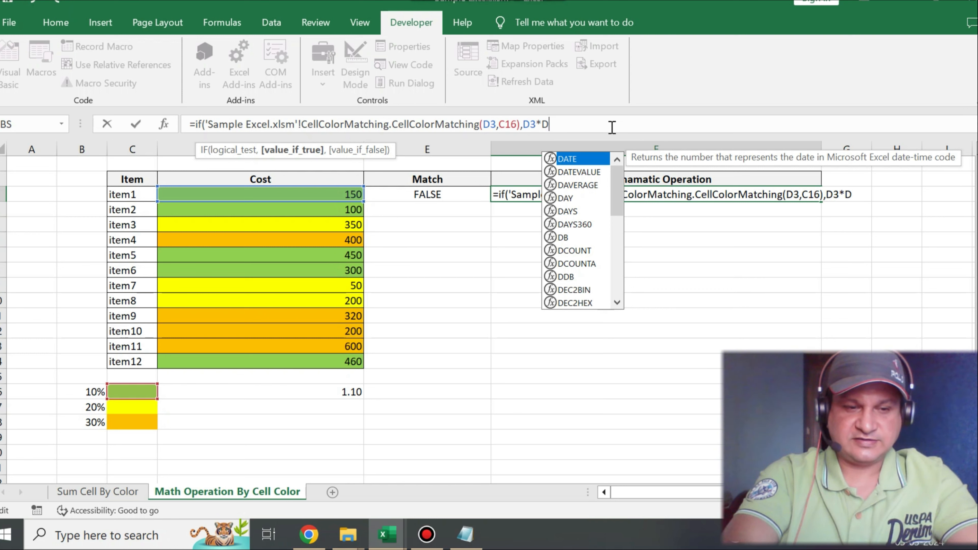
{"action": "type", "text": "16,"}
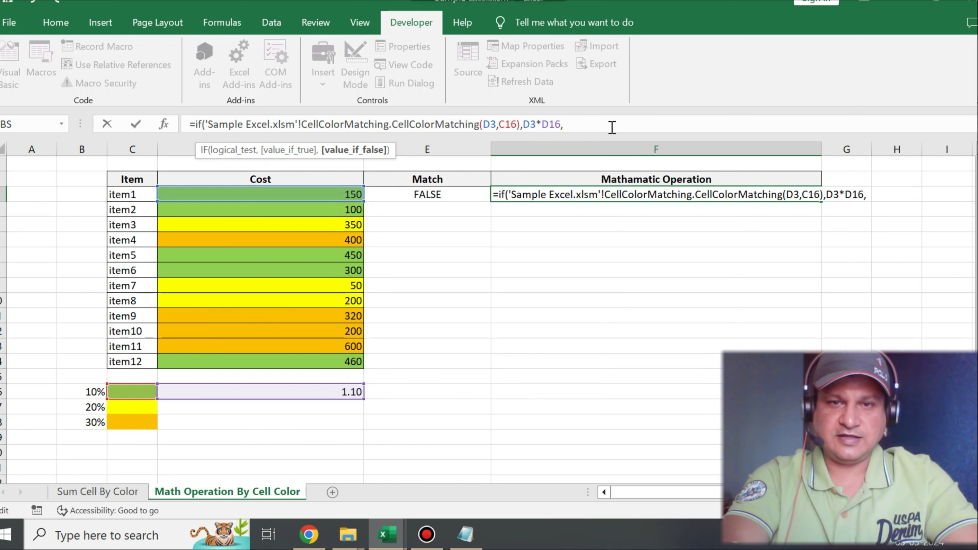
{"action": "type", "text": "D3"}
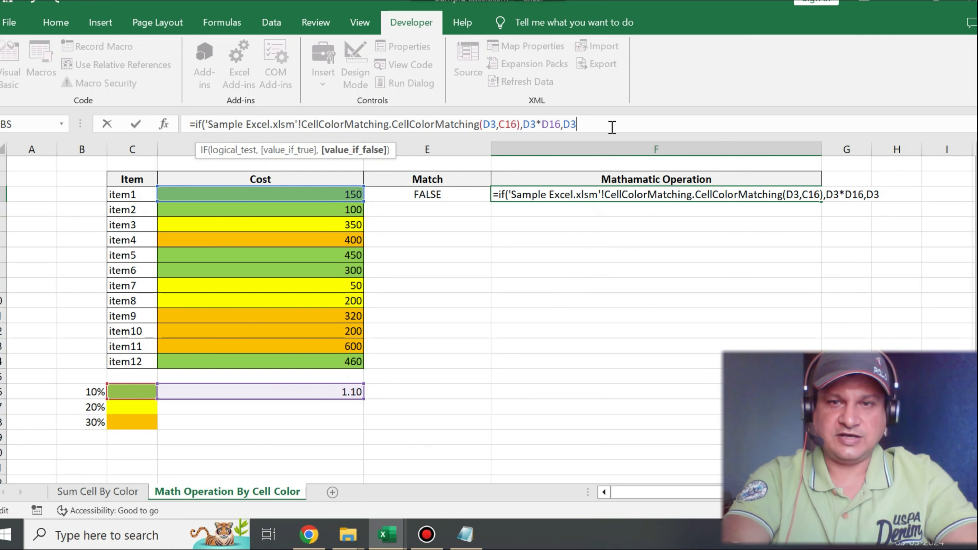
{"action": "type", "text": ")"}
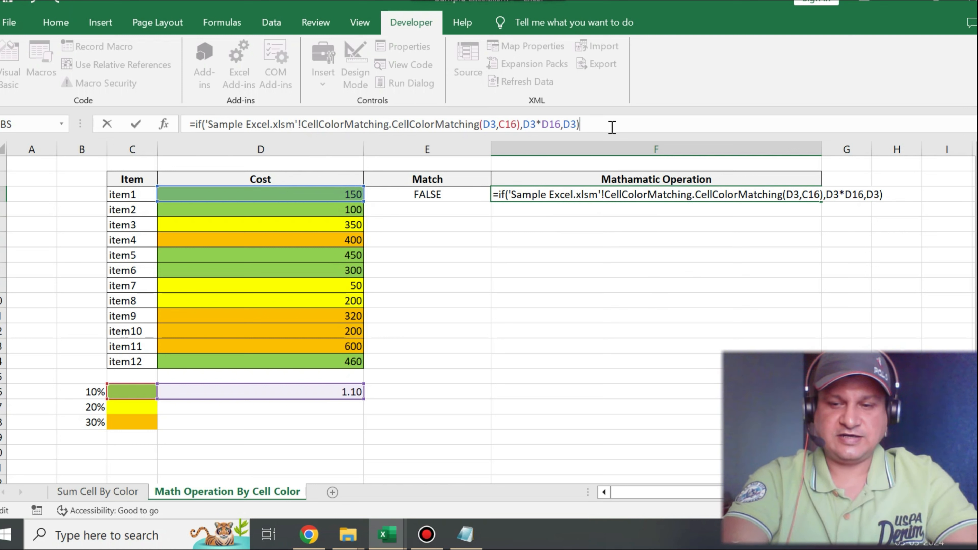
{"action": "key", "text": "Return"}
Step: Examine the value-if-true part D3*D16 and the value-if-false part D3 of the formula in F3
{"action": "left_click", "coordinate": [698, 194]}
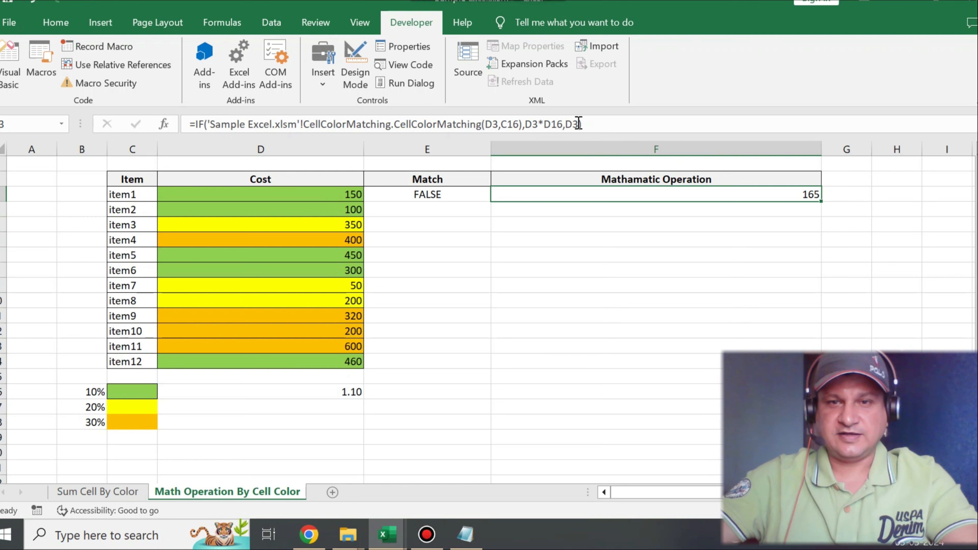
{"action": "left_click_drag", "start_coordinate": [580, 124], "coordinate": [556, 123]}
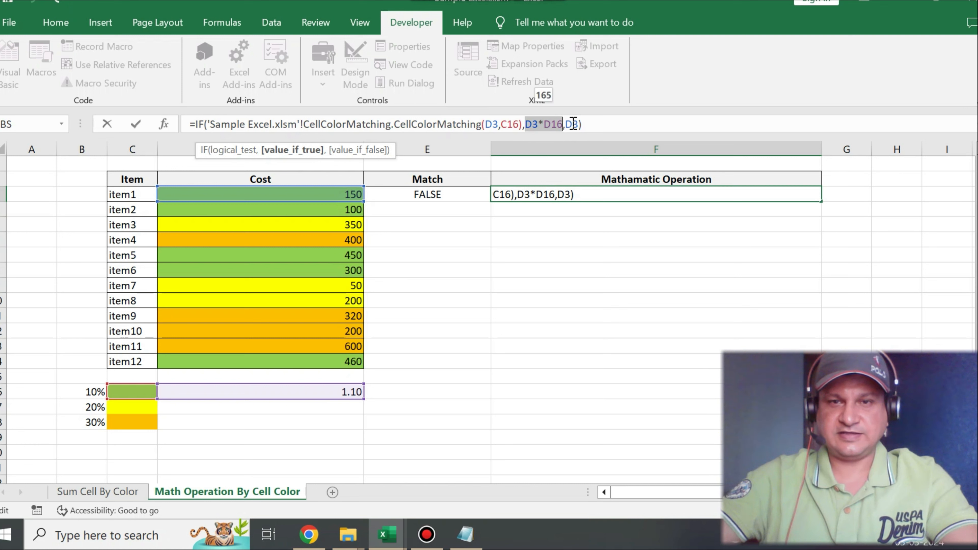
{"action": "left_click", "coordinate": [573, 124]}
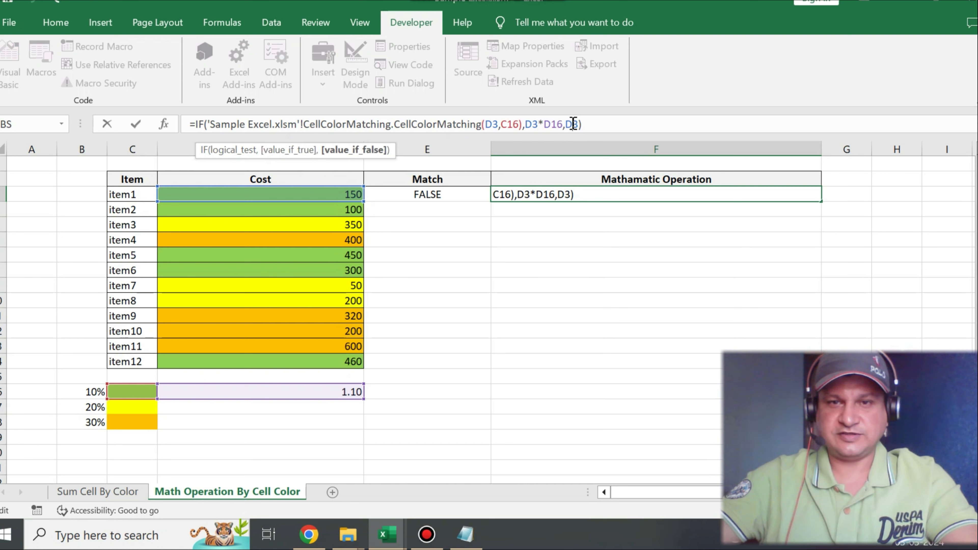
{"action": "left_click", "coordinate": [597, 124]}
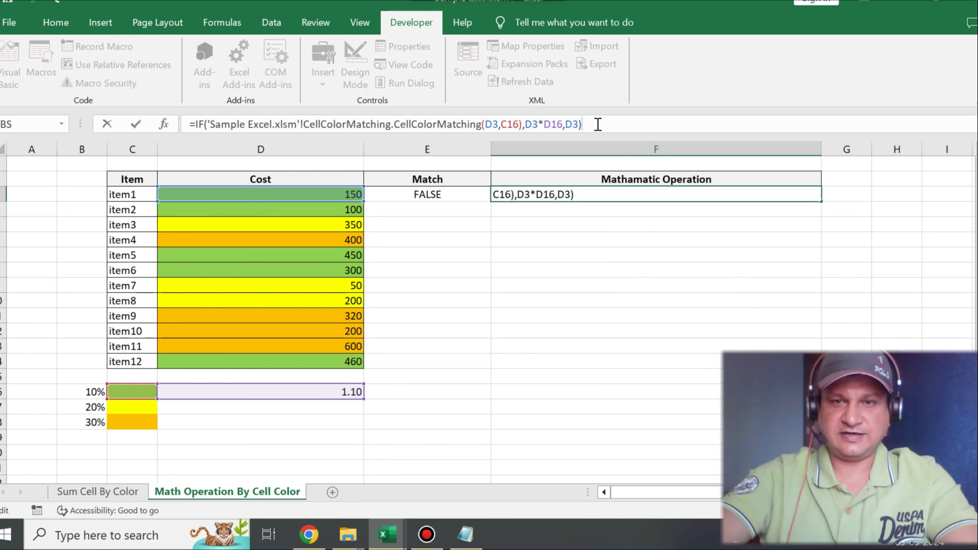
{"action": "key", "text": "Return"}
Step: Make the C16 and D16 references in F3's formula absolute as $C$16 and $D$16
{"action": "left_click", "coordinate": [685, 201]}
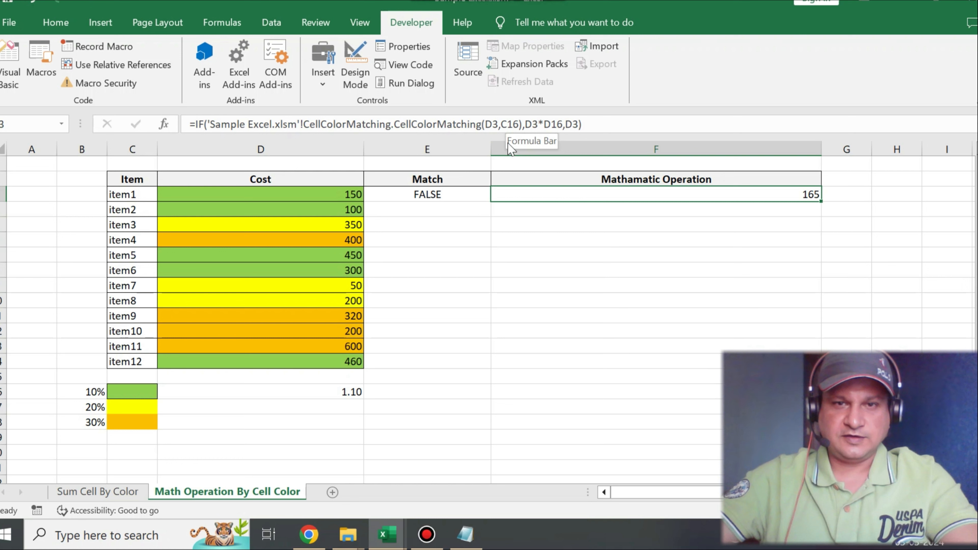
{"action": "double_click", "coordinate": [507, 124]}
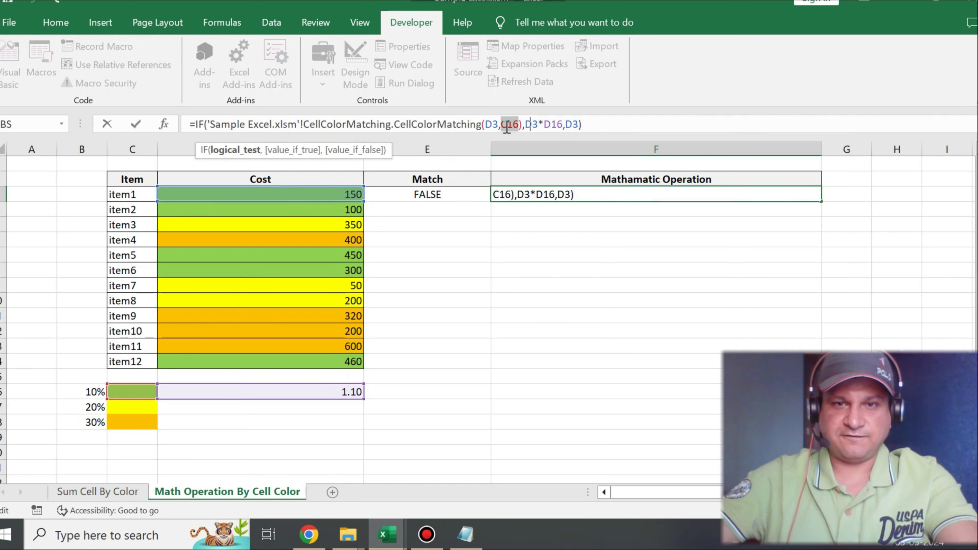
{"action": "key", "text": "F4"}
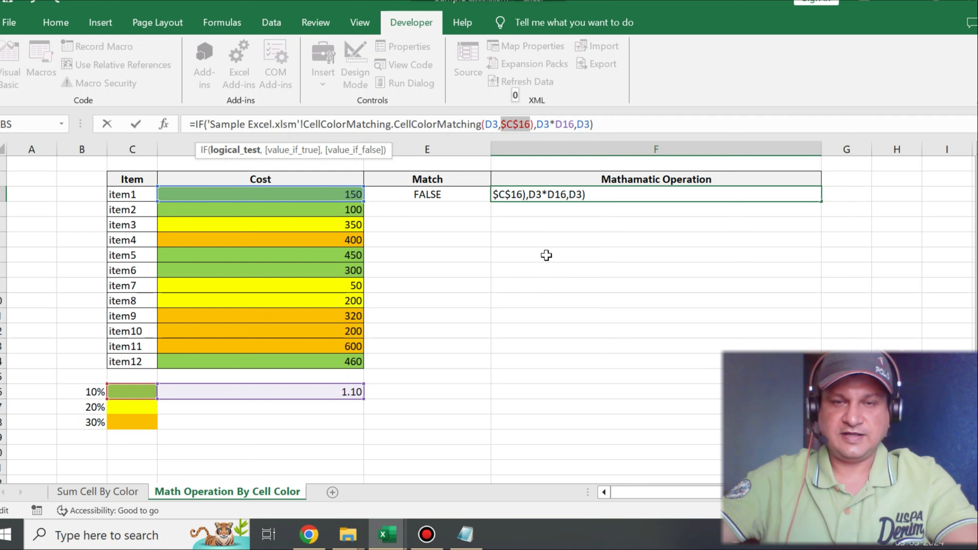
{"action": "double_click", "coordinate": [565, 124]}
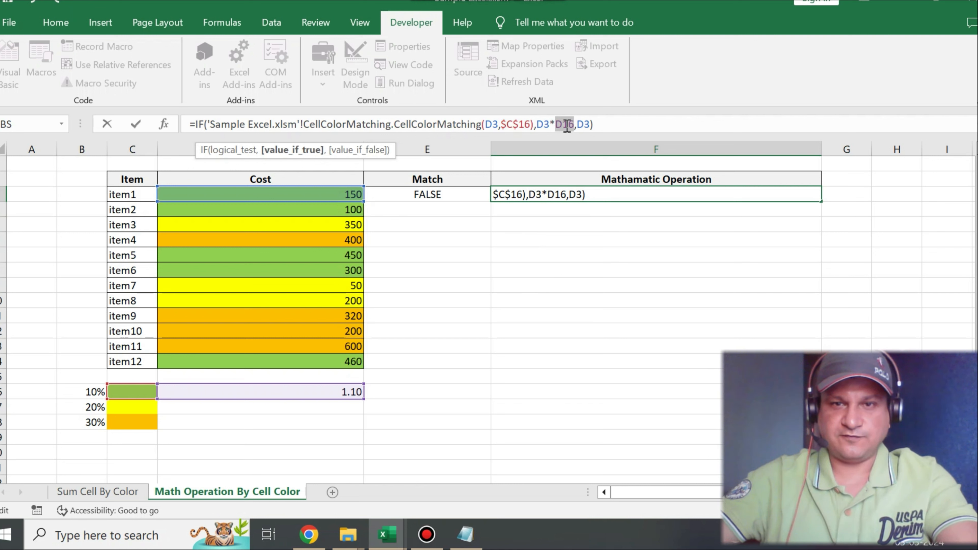
{"action": "key", "text": "F4"}
{"action": "left_click", "coordinate": [611, 125]}
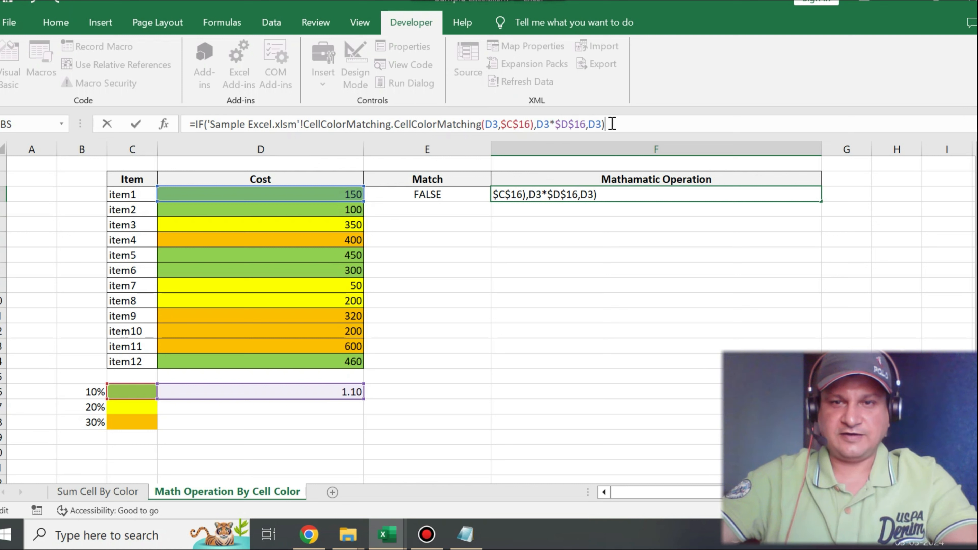
{"action": "key", "text": "Return"}
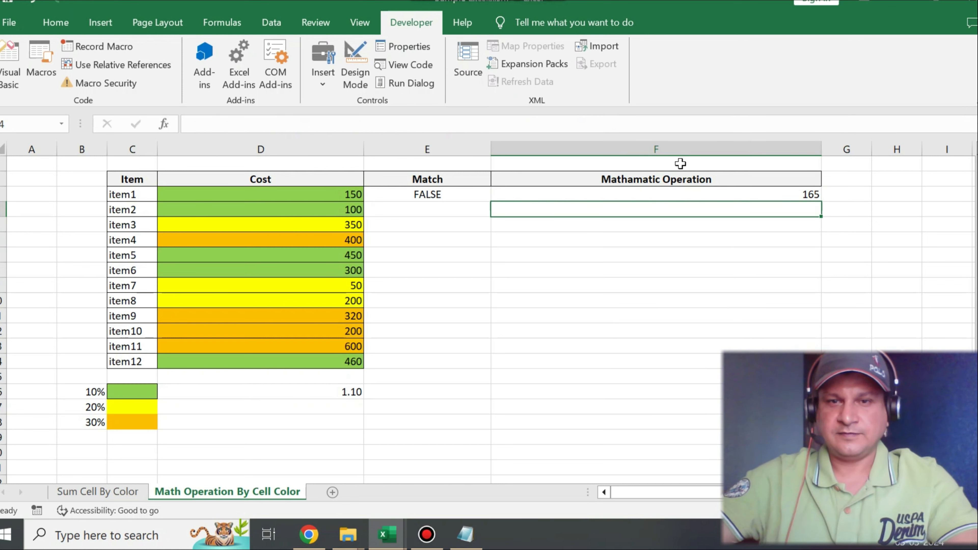
Step: Copy the F3 formula down through the item12 row and narrow the Mathamatic Operation column
{"action": "left_click", "coordinate": [681, 194]}
{"action": "key", "text": "ctrl+c"}
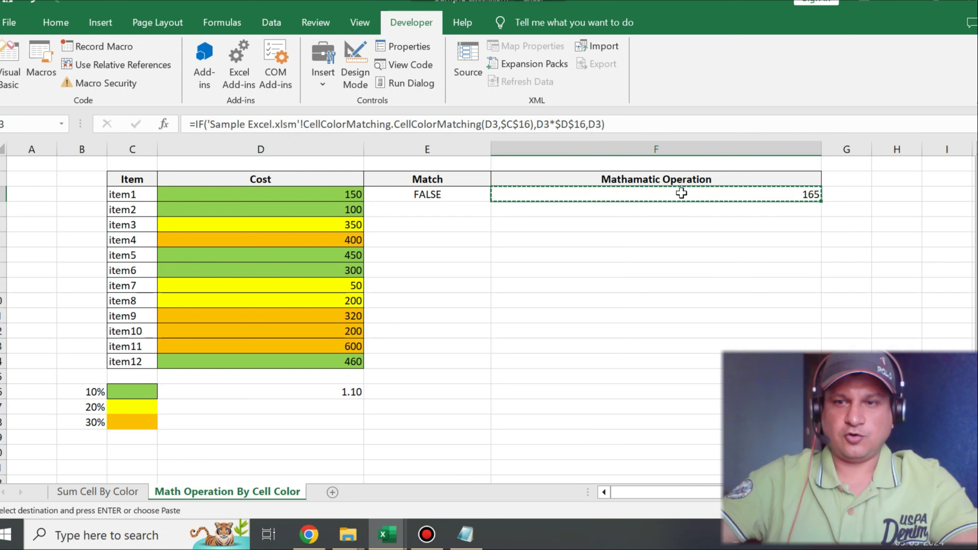
{"action": "left_click_drag", "start_coordinate": [670, 210], "coordinate": [668, 347]}
{"action": "key", "text": "ctrl+v"}
{"action": "left_click_drag", "start_coordinate": [822, 150], "coordinate": [702, 149]}
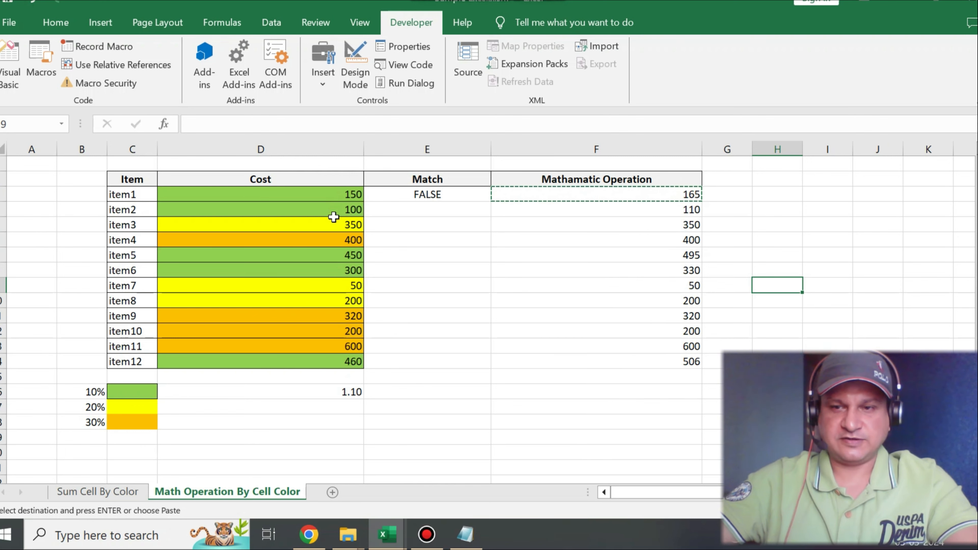
Step: Compare the green, yellow and orange costs in column D with their calculated values in column F, from item1 to item12
{"action": "left_click", "coordinate": [338, 195]}
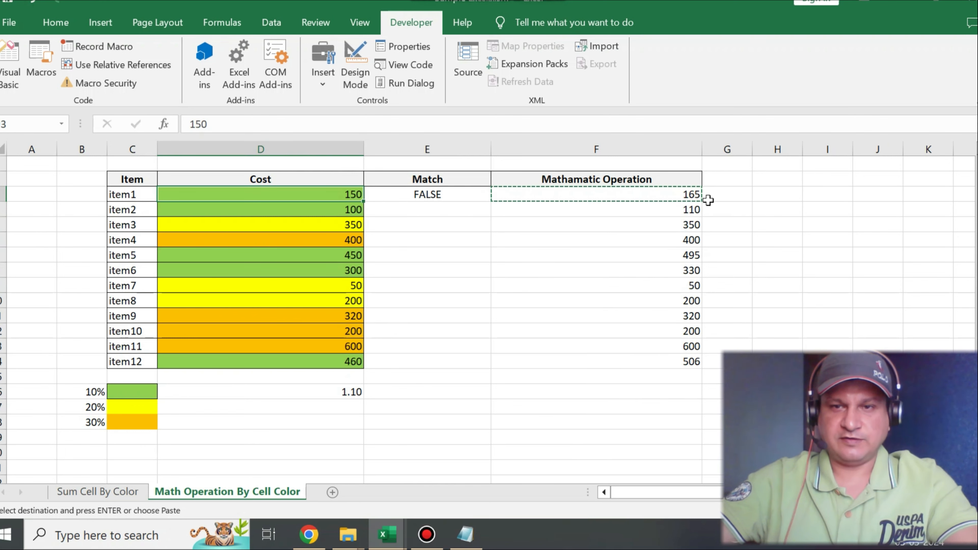
{"action": "left_click", "coordinate": [691, 197]}
{"action": "left_click", "coordinate": [341, 211]}
{"action": "left_click", "coordinate": [684, 209]}
{"action": "left_click", "coordinate": [346, 227]}
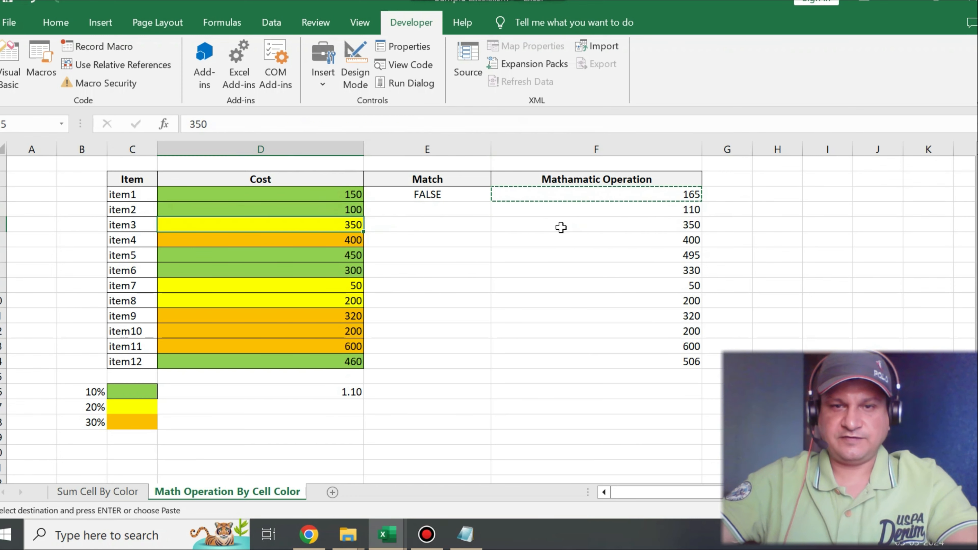
{"action": "left_click", "coordinate": [671, 228]}
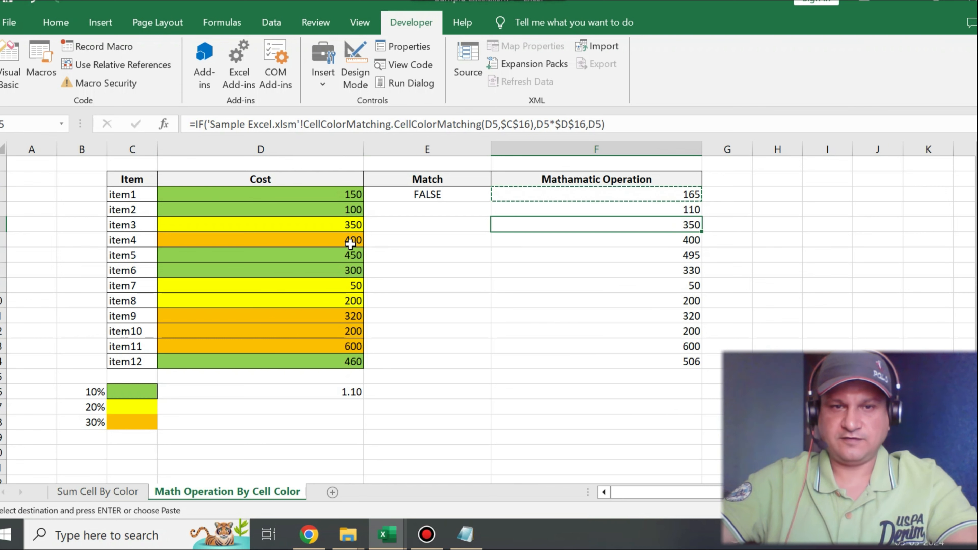
{"action": "left_click", "coordinate": [323, 241]}
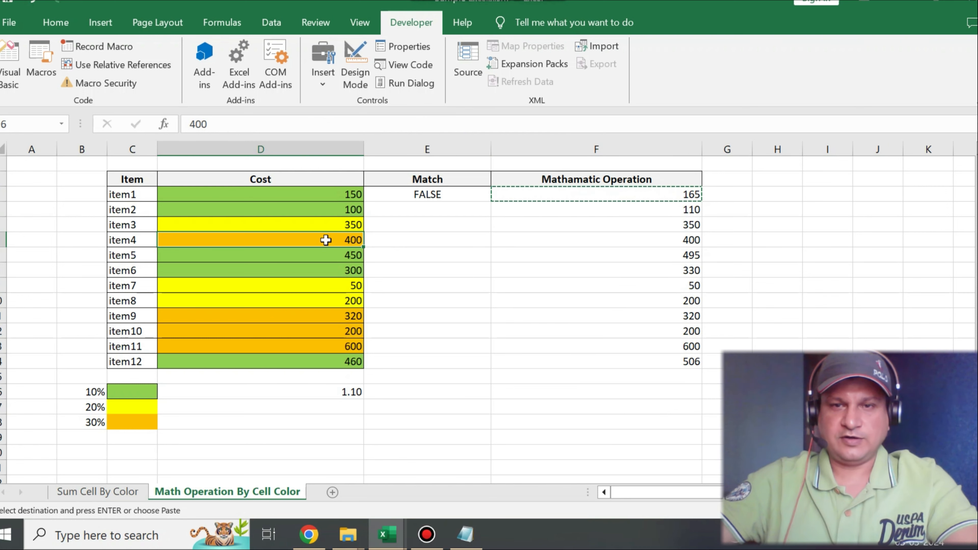
{"action": "left_click", "coordinate": [627, 242]}
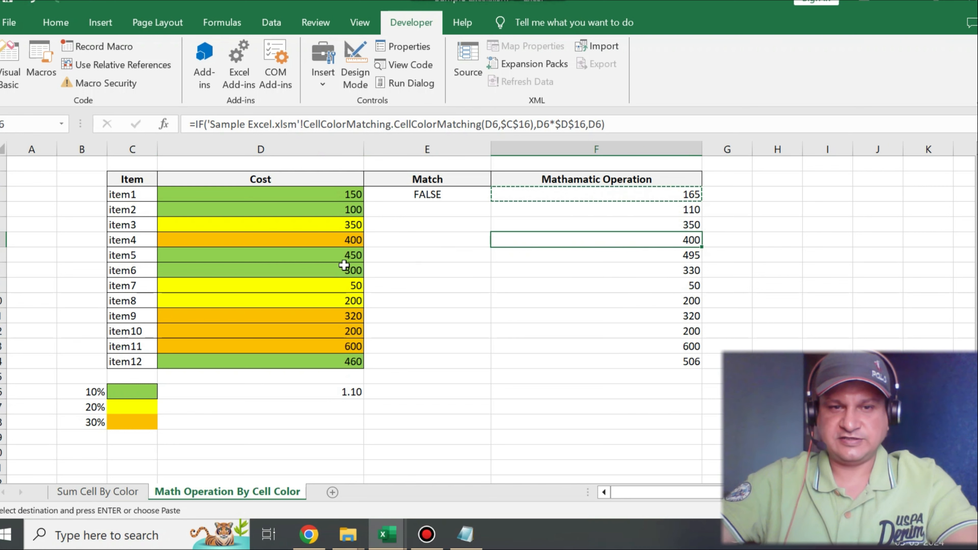
{"action": "left_click_drag", "start_coordinate": [338, 256], "coordinate": [339, 266]}
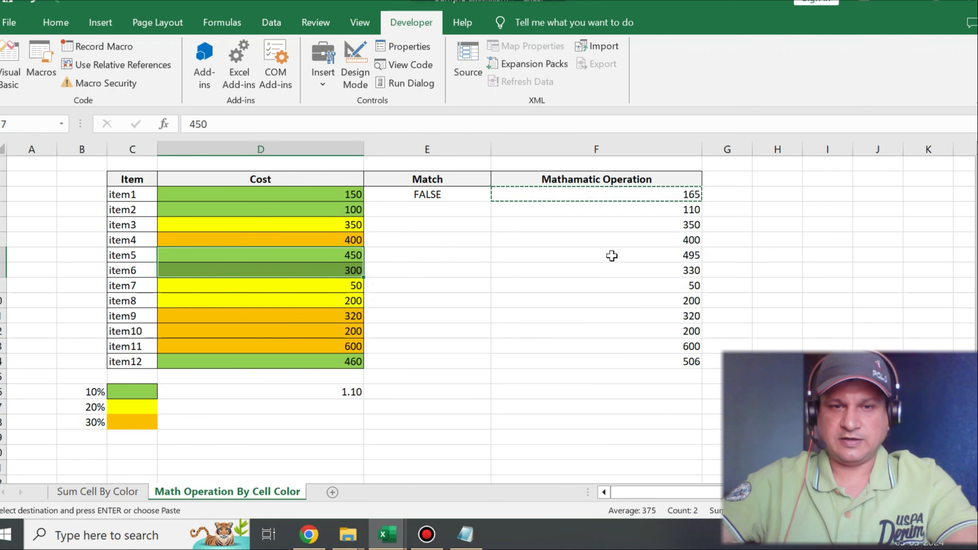
{"action": "left_click", "coordinate": [651, 255]}
{"action": "left_click", "coordinate": [348, 270]}
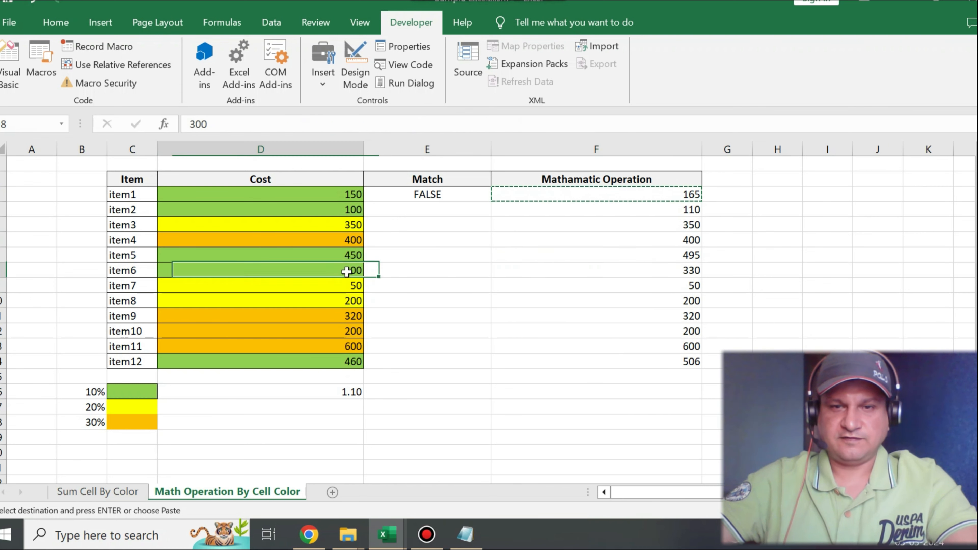
{"action": "left_click", "coordinate": [655, 269]}
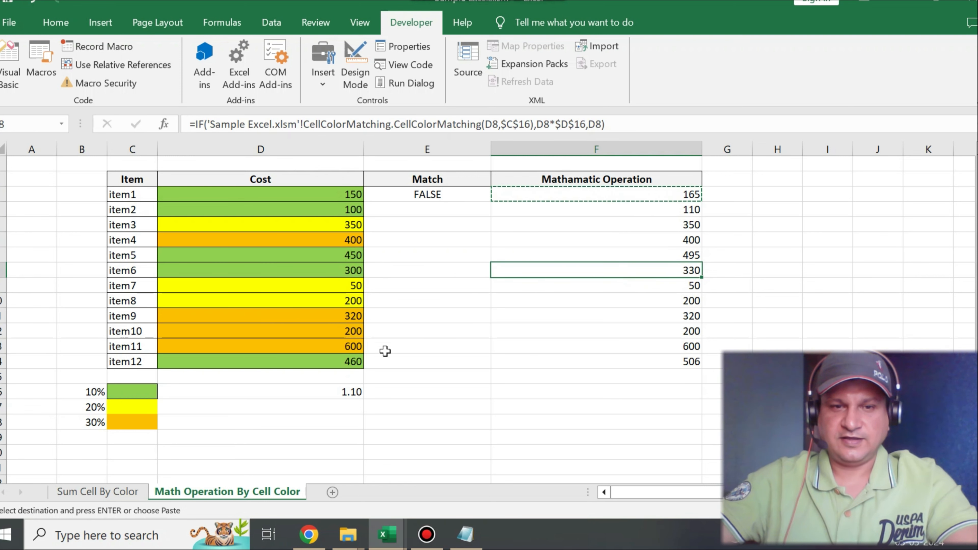
{"action": "left_click", "coordinate": [353, 363]}
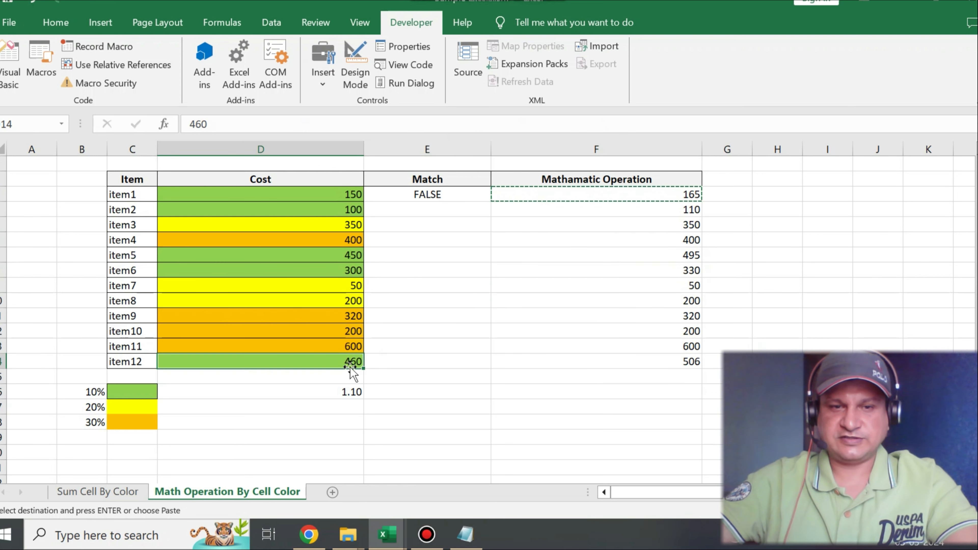
{"action": "left_click", "coordinate": [660, 361]}
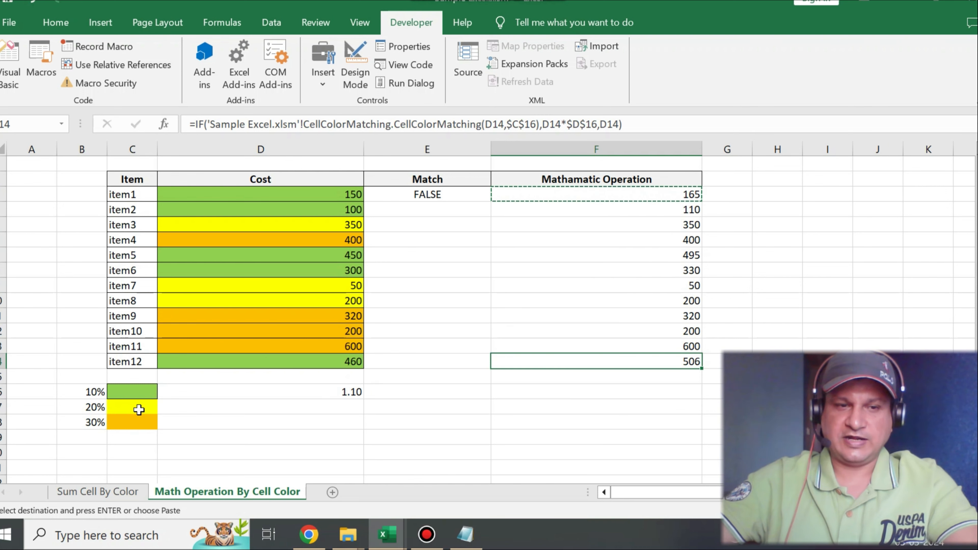
{"action": "left_click_drag", "start_coordinate": [139, 409], "coordinate": [137, 420]}
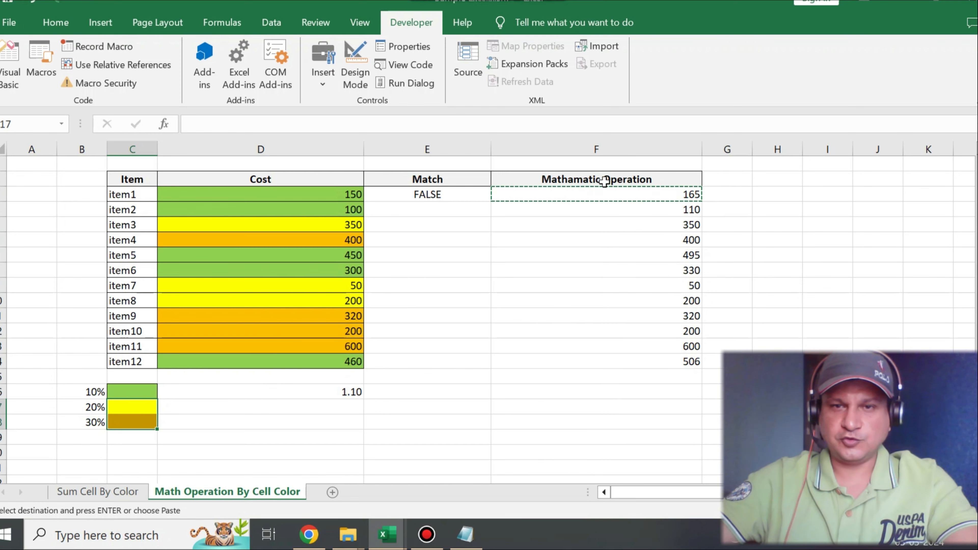
Step: Append Green to the header in F2 so it reads Mathamatic Operation Green
{"action": "double_click", "coordinate": [661, 178]}
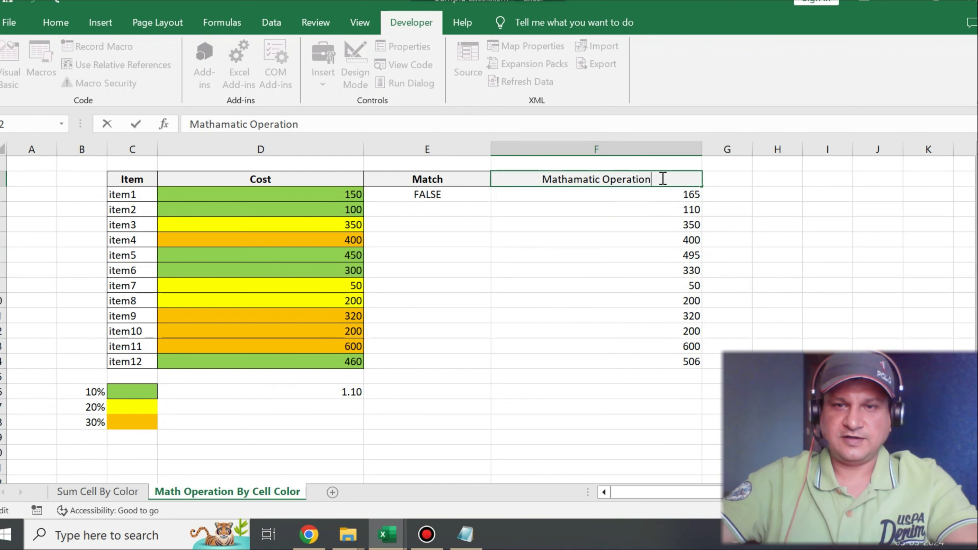
{"action": "type", "text": "G"}
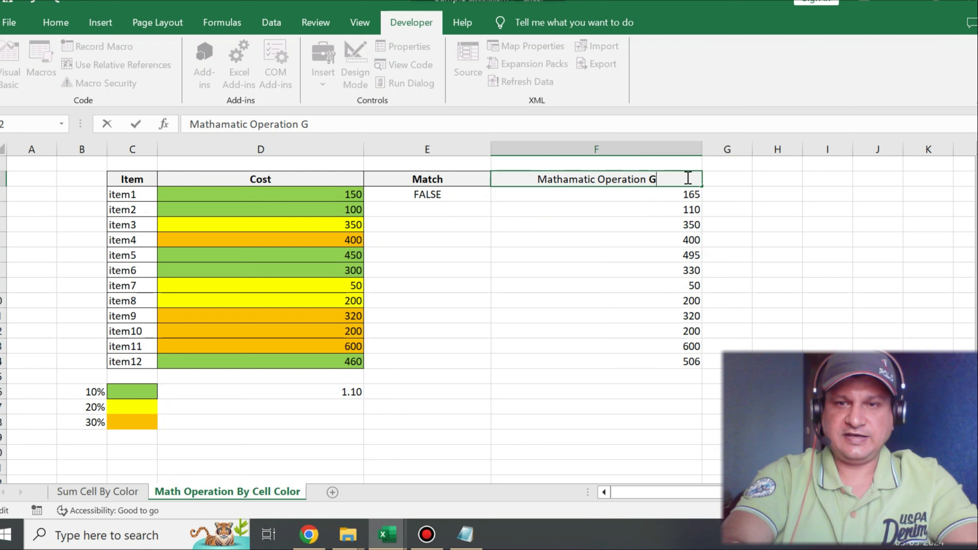
{"action": "type", "text": "reen"}
{"action": "left_click", "coordinate": [766, 209]}
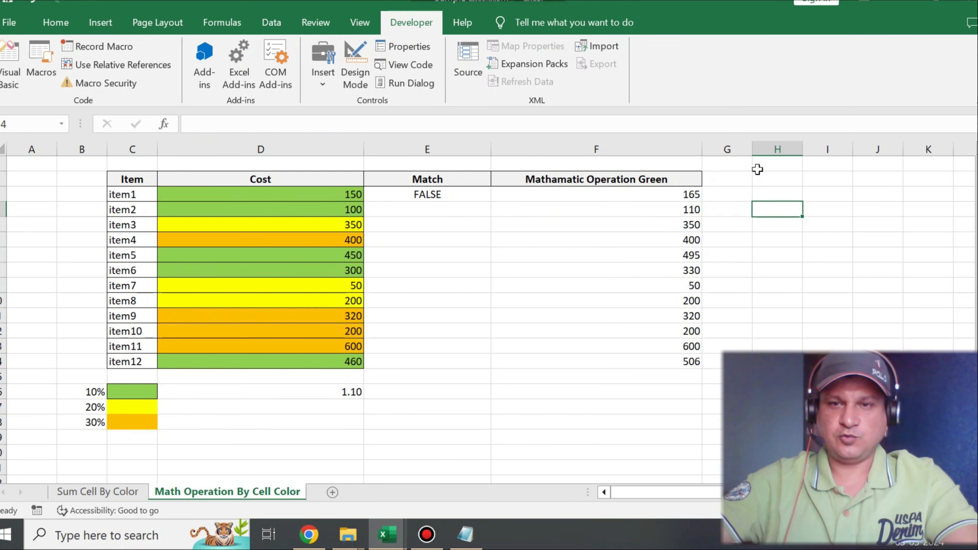
Step: Widen column G with the header Mathamatic Operation Yellow 20% in G2, and append 10% to the header in F2
{"action": "left_click_drag", "start_coordinate": [747, 148], "coordinate": [904, 142]}
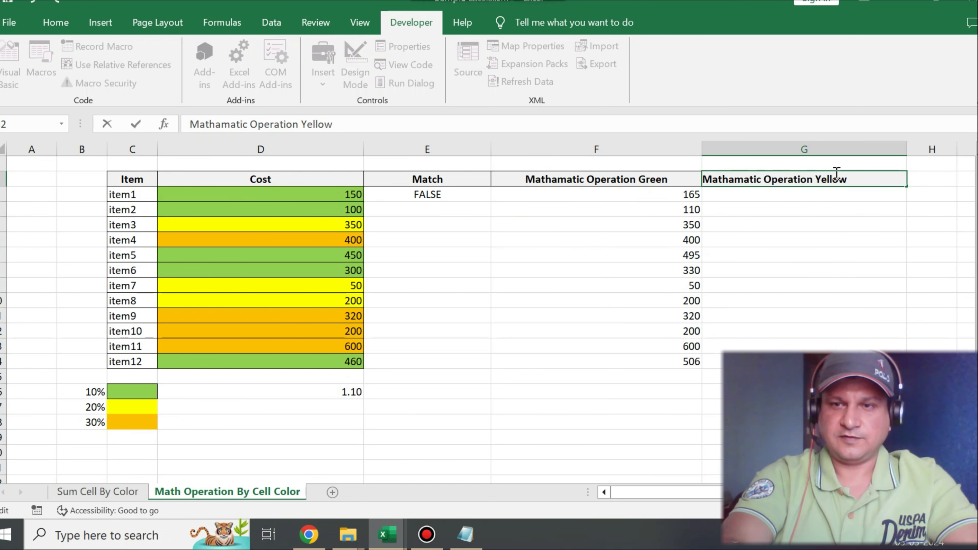
{"action": "type", "text": "20%"}
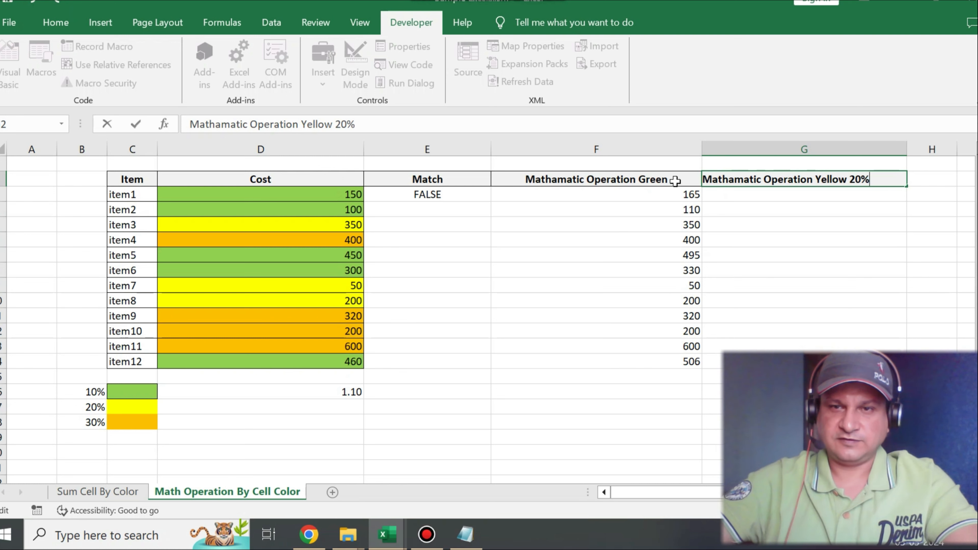
{"action": "double_click", "coordinate": [679, 179]}
{"action": "type", "text": "10%"}
Step: Enter the multiplier 1.2 in D17 for the yellow 20% increase
{"action": "left_click", "coordinate": [213, 402]}
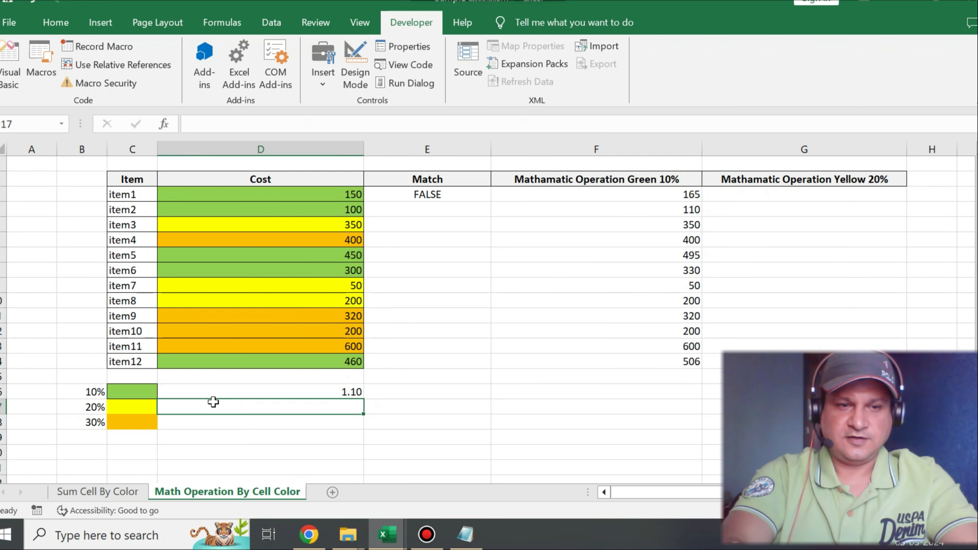
{"action": "type", "text": "1.2"}
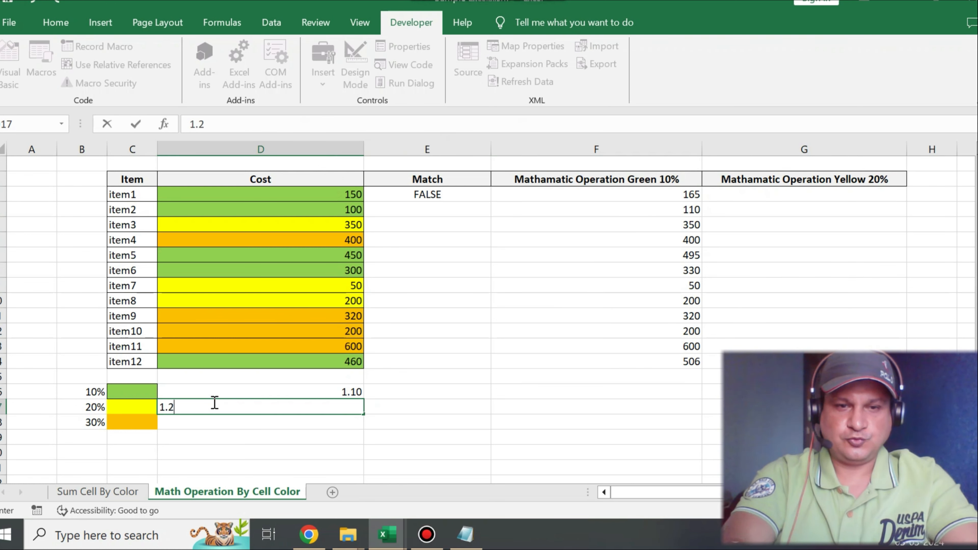
{"action": "left_click", "coordinate": [428, 392]}
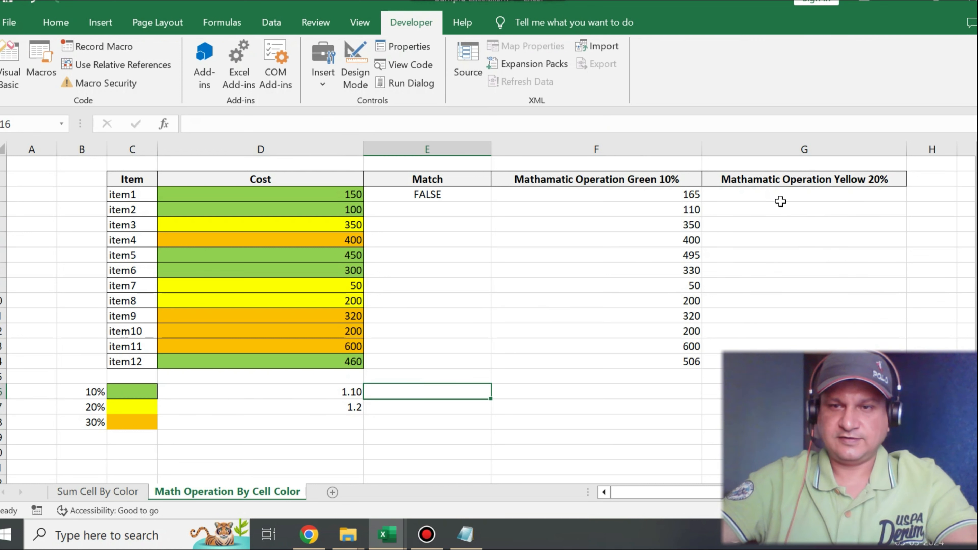
Step: Copy the F3 formula into G3 and adapt it to match D3 against $C$17 and multiply by $D$17
{"action": "left_click", "coordinate": [690, 195]}
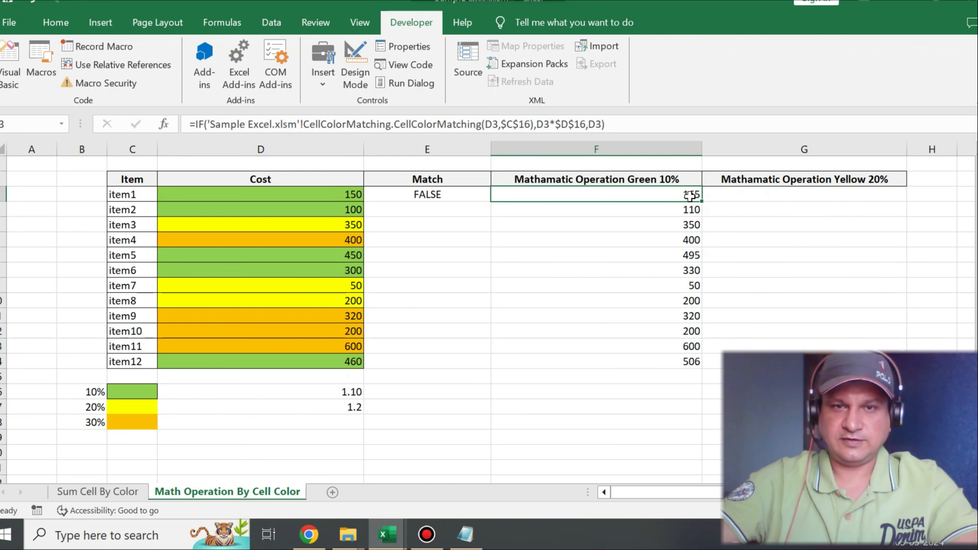
{"action": "key", "text": "ctrl+c"}
{"action": "left_click", "coordinate": [729, 195]}
{"action": "key", "text": "ctrl+v"}
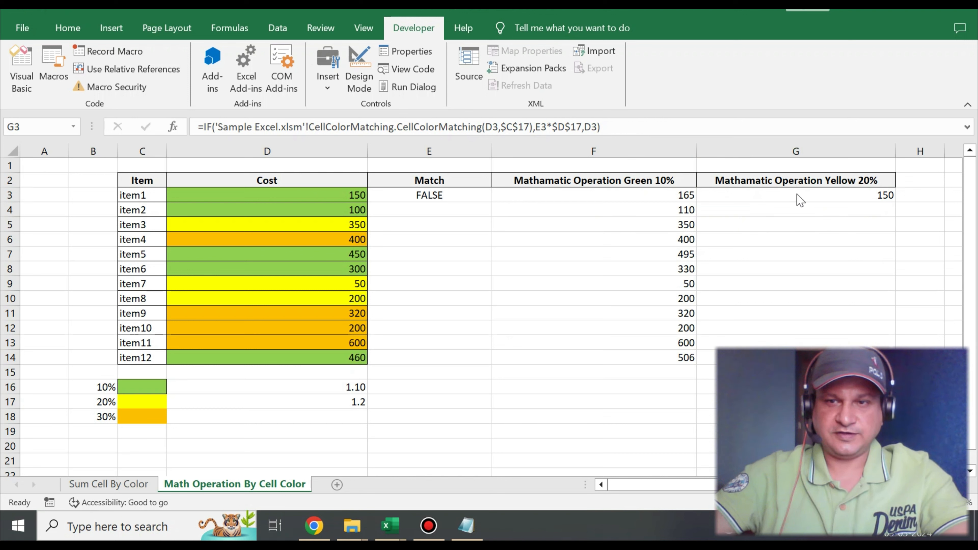
Step: Correct the value-if-true part of G3's formula to D3*$D$17, keeping D3 as the value if false
{"action": "left_click", "coordinate": [782, 195]}
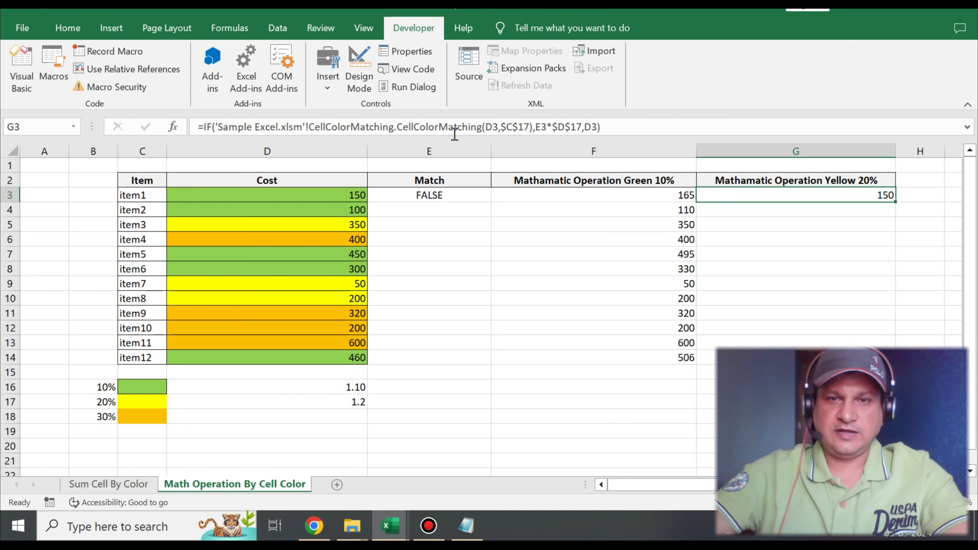
{"action": "left_click", "coordinate": [542, 129]}
{"action": "key", "text": "BackSpace"}
{"action": "type", "text": "D"}
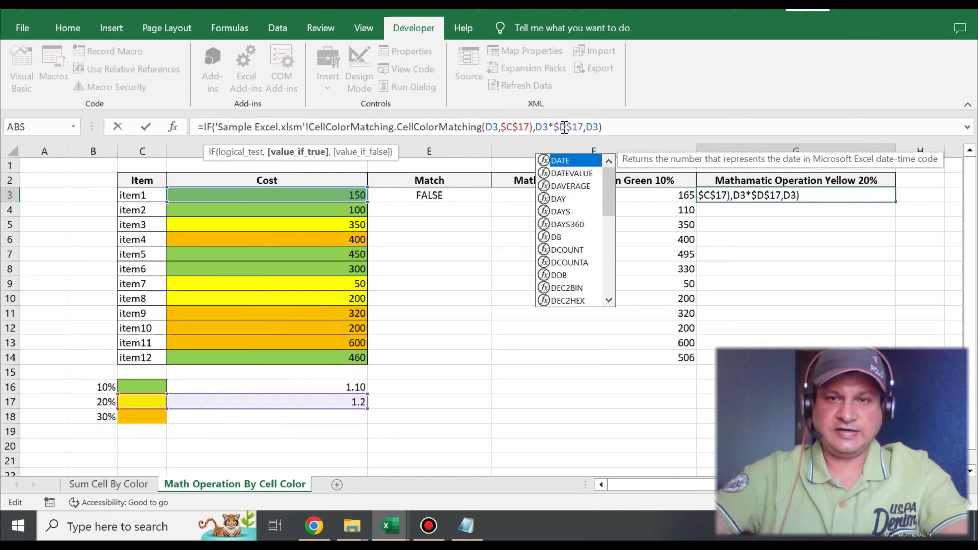
{"action": "left_click", "coordinate": [564, 128]}
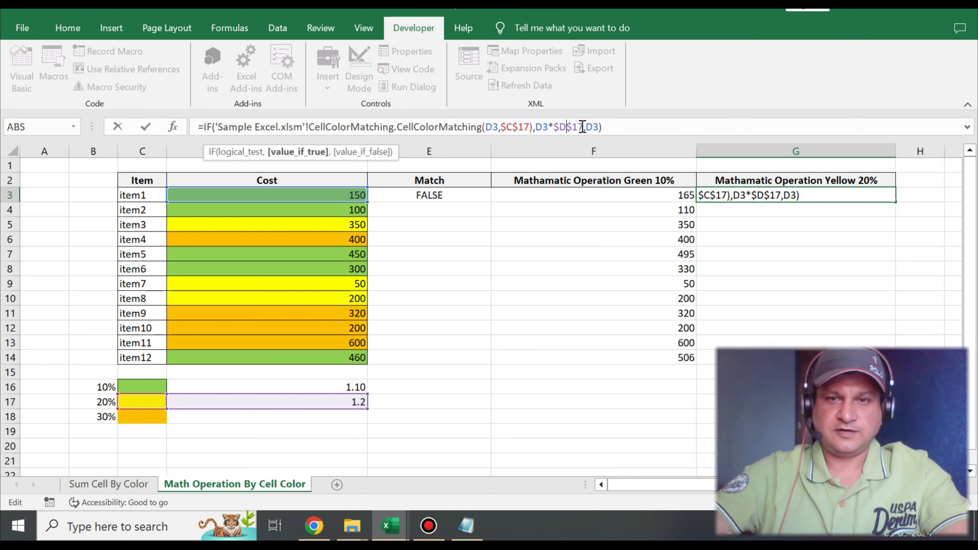
{"action": "left_click", "coordinate": [594, 129]}
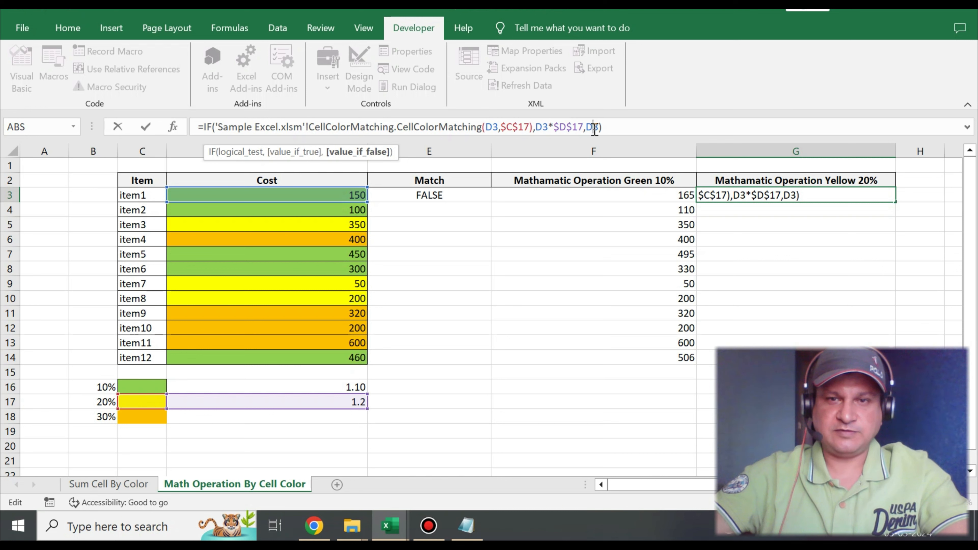
{"action": "left_click", "coordinate": [608, 128]}
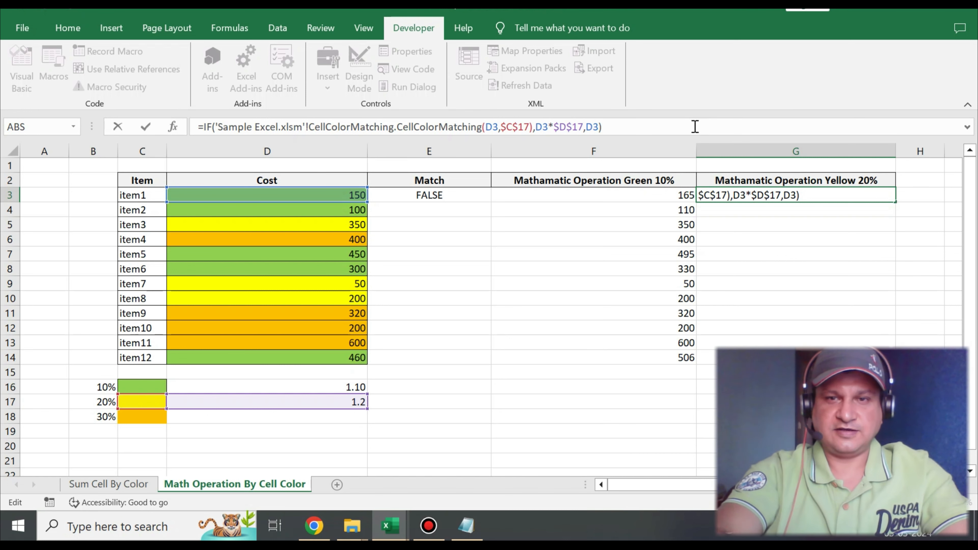
{"action": "key", "text": "Return"}
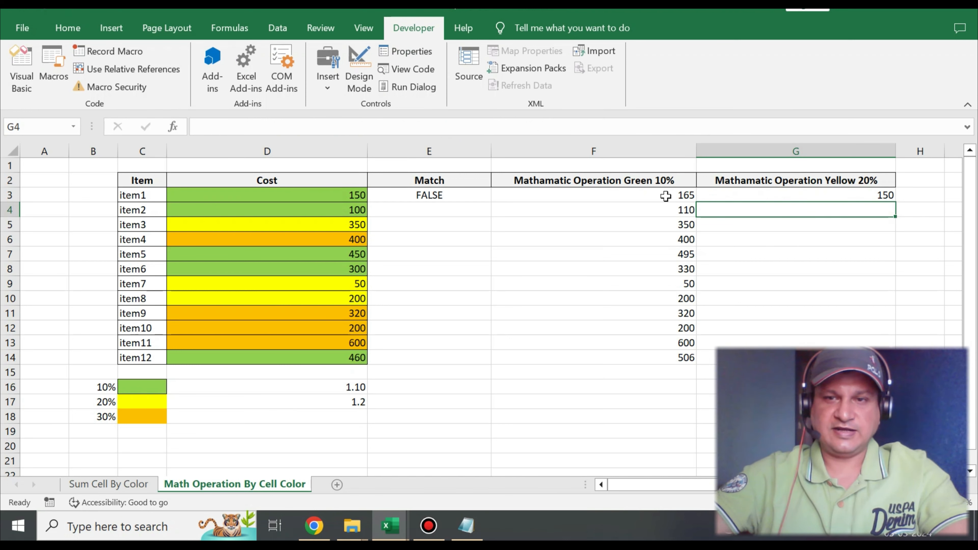
Step: Copy the G3 formula down through G14 in the item12 row
{"action": "left_click", "coordinate": [816, 195]}
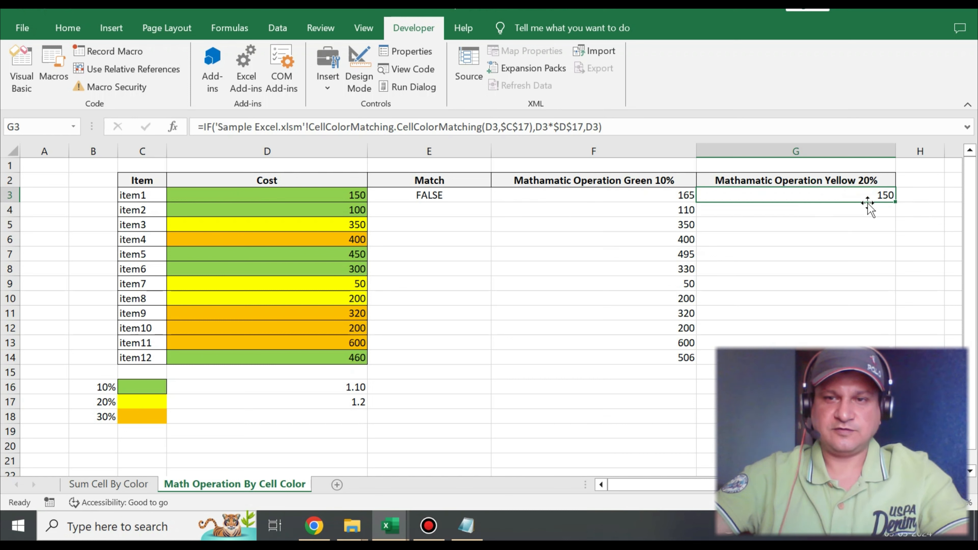
{"action": "key", "text": "ctrl+c"}
{"action": "left_click_drag", "start_coordinate": [751, 210], "coordinate": [757, 355]}
{"action": "key", "text": "ctrl+v"}
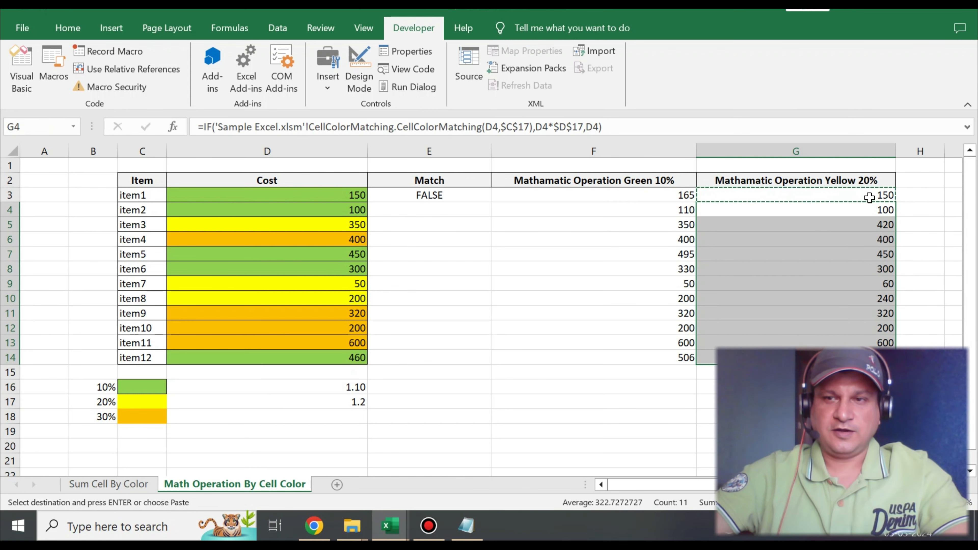
Step: Compare the green and yellow costs in column D with their results in the Yellow 20% column, including the item7 and item8 rows
{"action": "left_click", "coordinate": [353, 194]}
{"action": "left_click", "coordinate": [353, 210]}
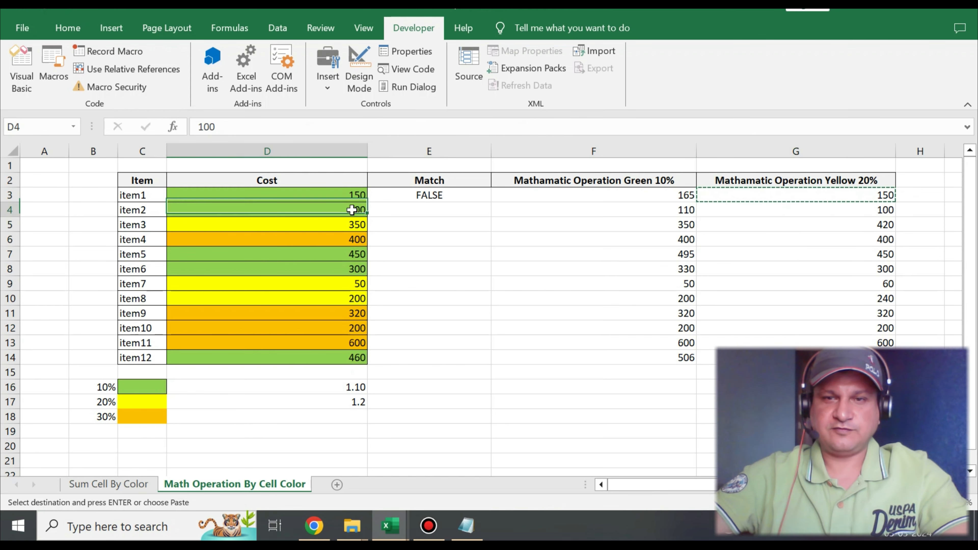
{"action": "left_click", "coordinate": [750, 229]}
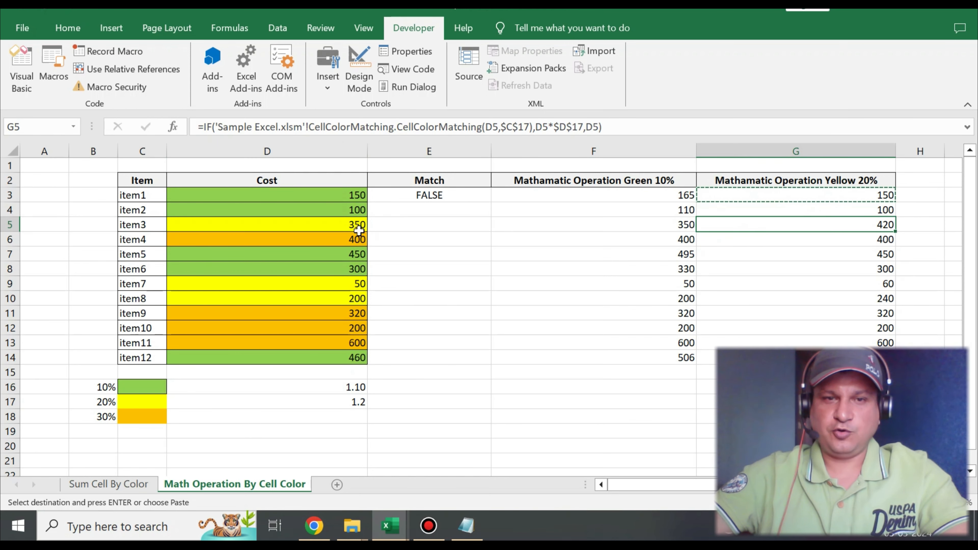
{"action": "left_click", "coordinate": [352, 226]}
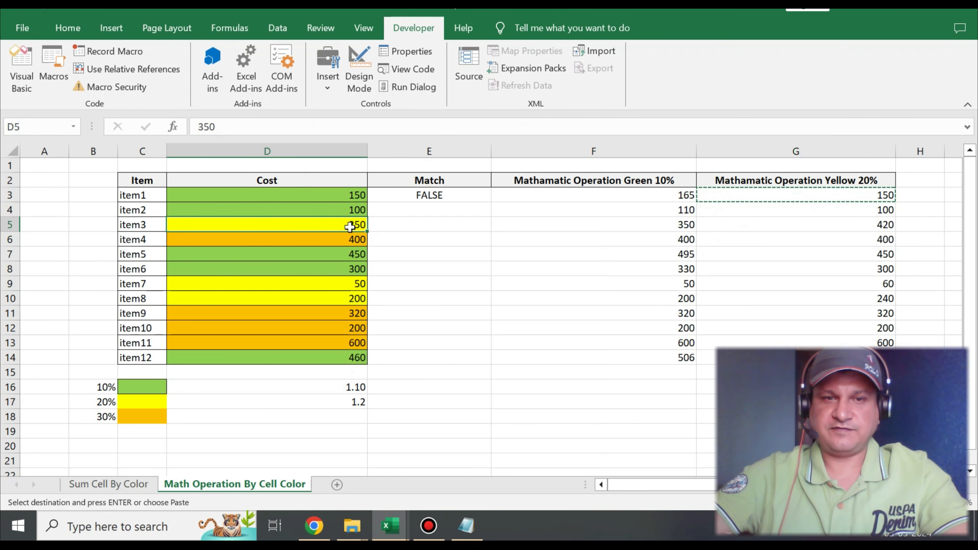
{"action": "left_click", "coordinate": [807, 226]}
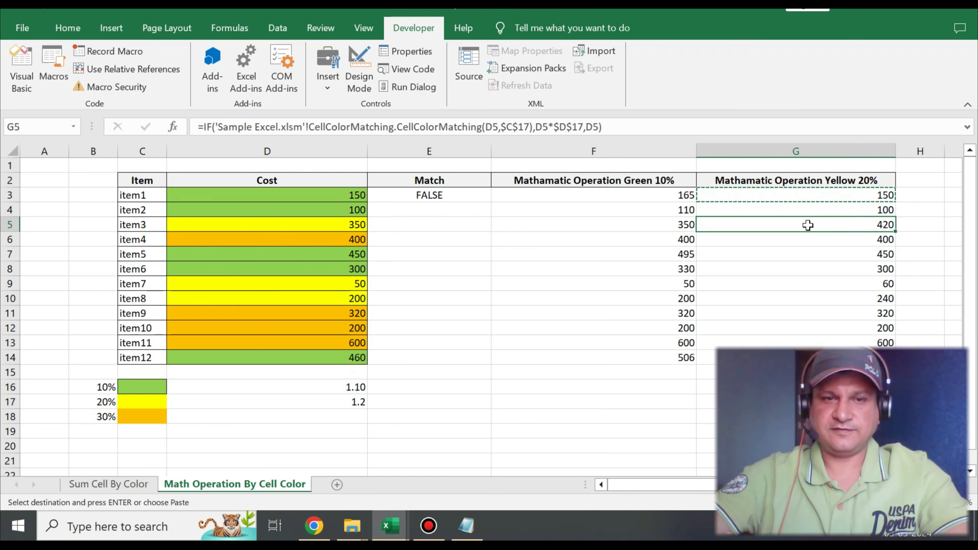
{"action": "left_click", "coordinate": [10, 284]}
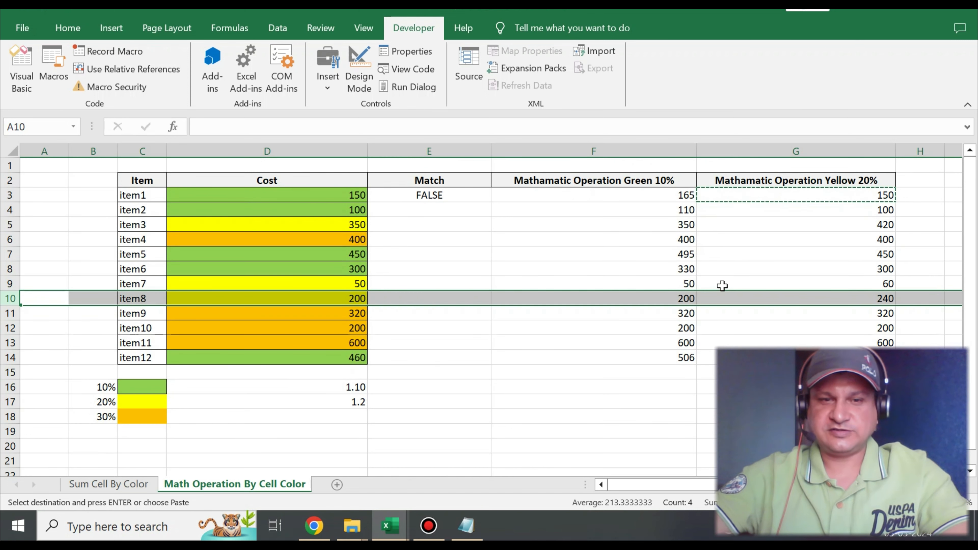
{"action": "left_click", "coordinate": [128, 415]}
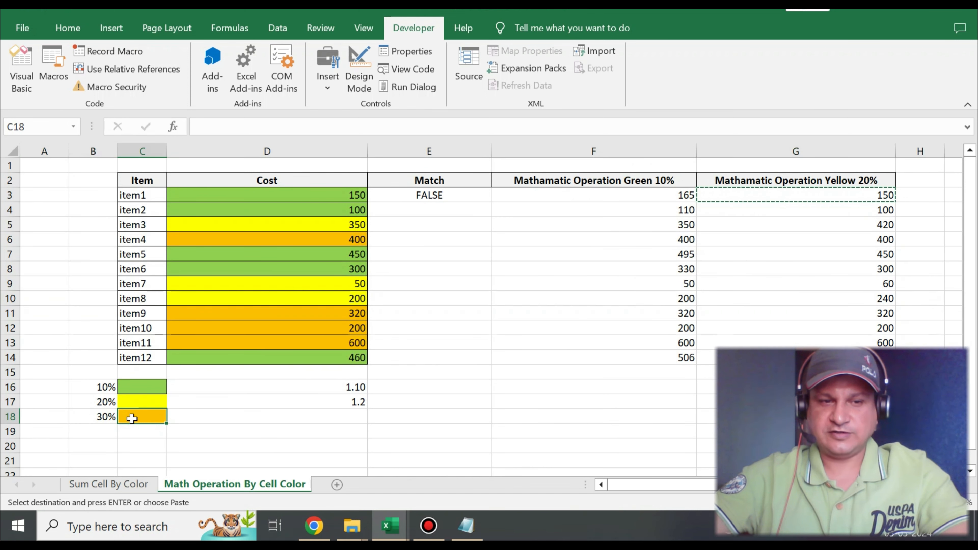